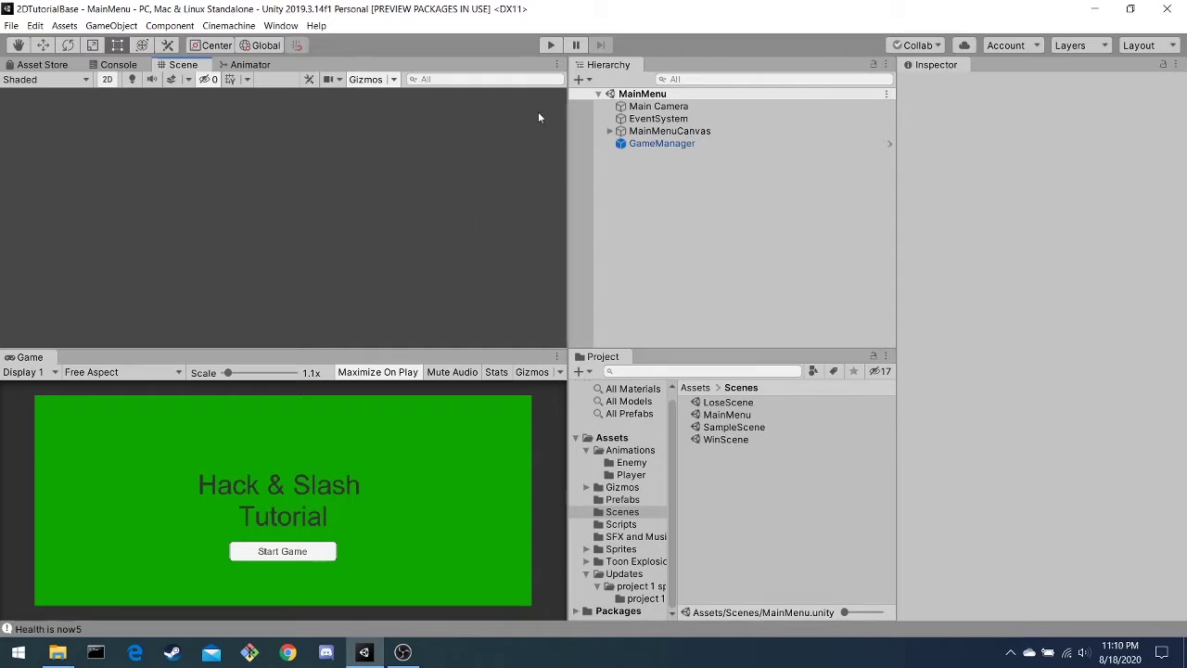
Step: Run the game from the MainMenu scene, start it, and walk the player around the starting area in all directions
{"action": "left_click", "coordinate": [551, 44]}
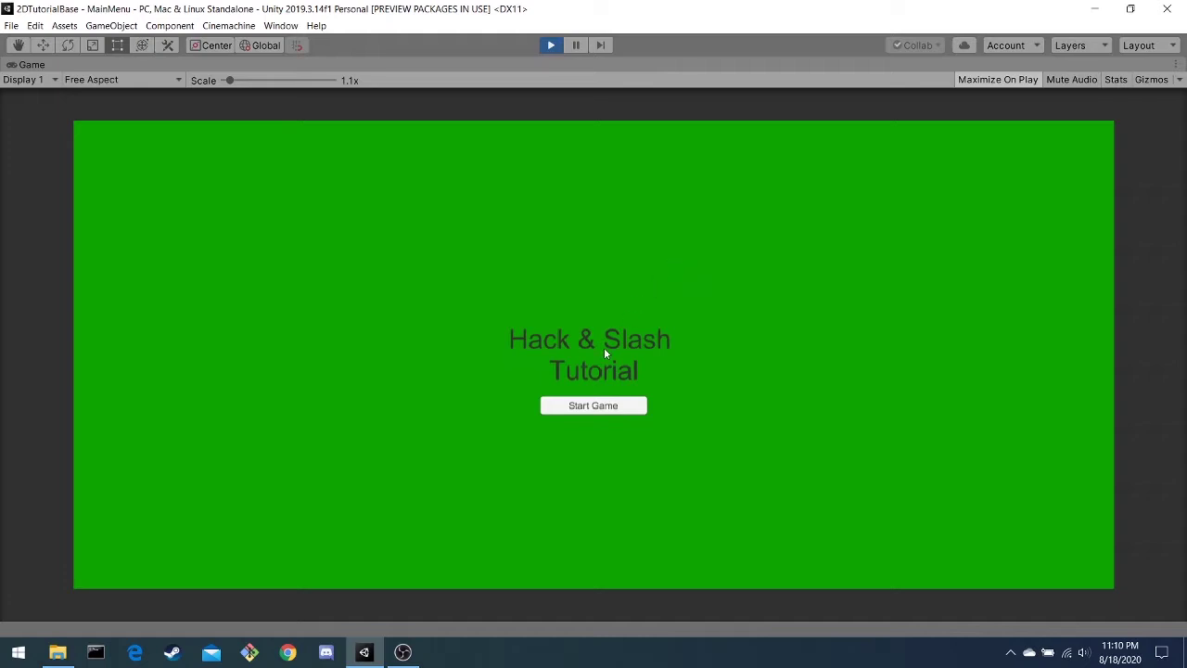
{"action": "left_click", "coordinate": [583, 404]}
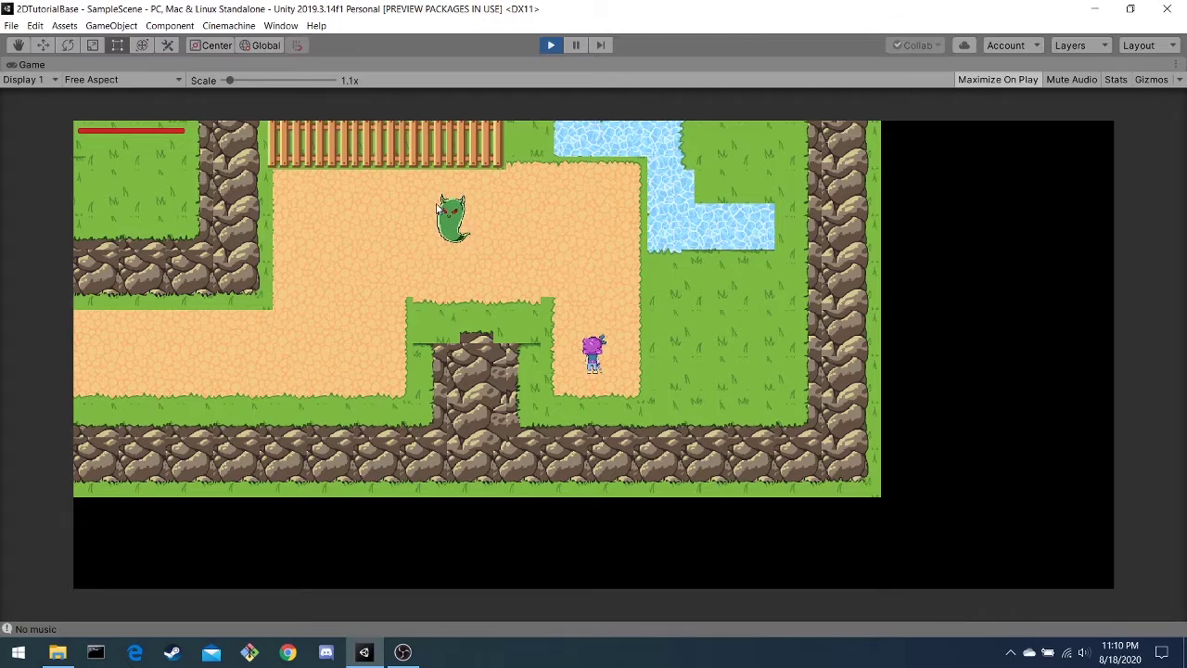
{"action": "key", "text": "Up"}
{"action": "key", "text": "Right"}
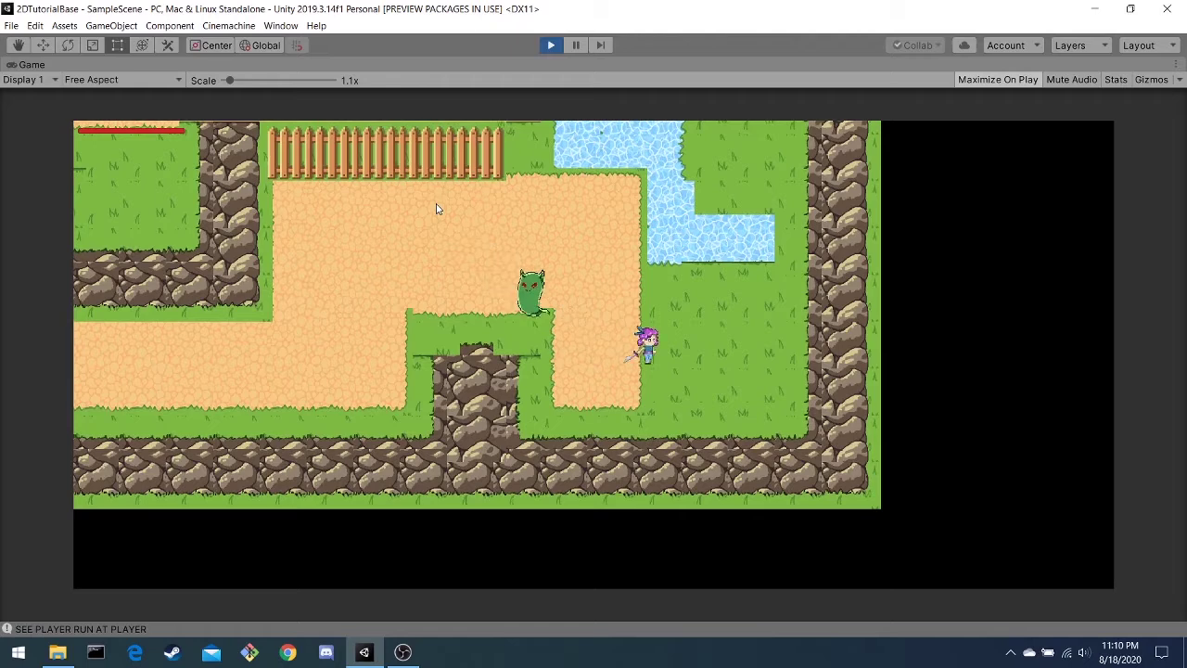
{"action": "key", "text": "Right"}
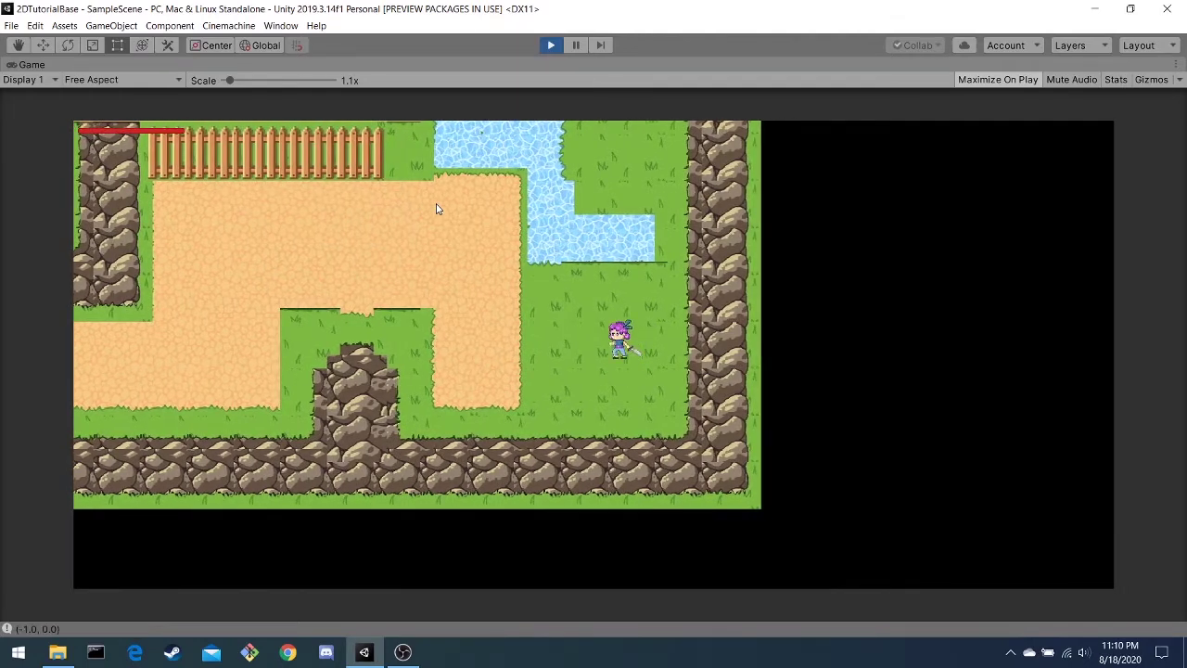
{"action": "key", "text": "Down"}
{"action": "key", "text": "Up"}
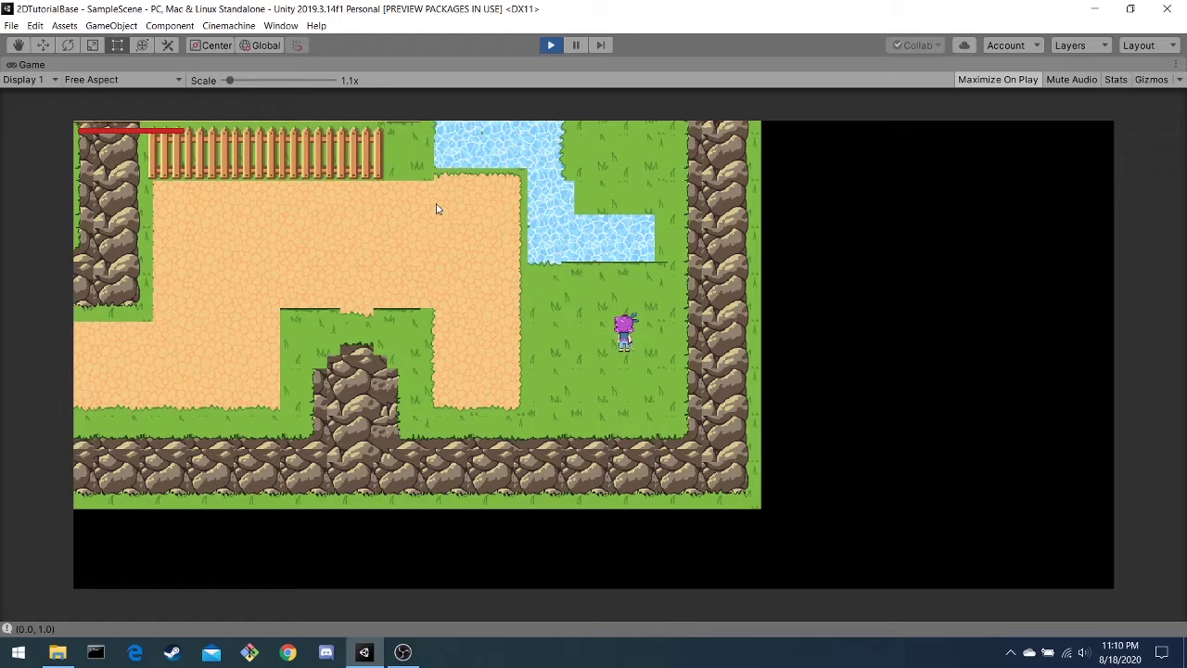
{"action": "key", "text": "Left"}
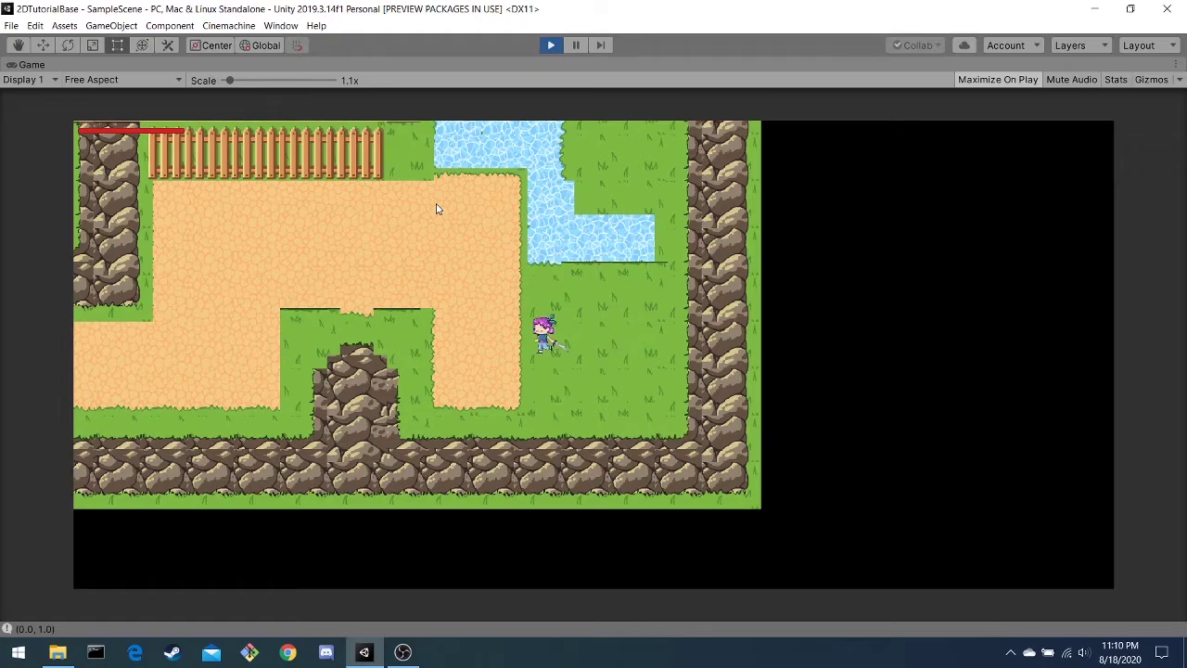
Step: Lead the player west along the lower sand path to the enemy near the chest to test enemy contact
{"action": "key", "text": "Up"}
{"action": "key", "text": "Up"}
{"action": "key", "text": "Left"}
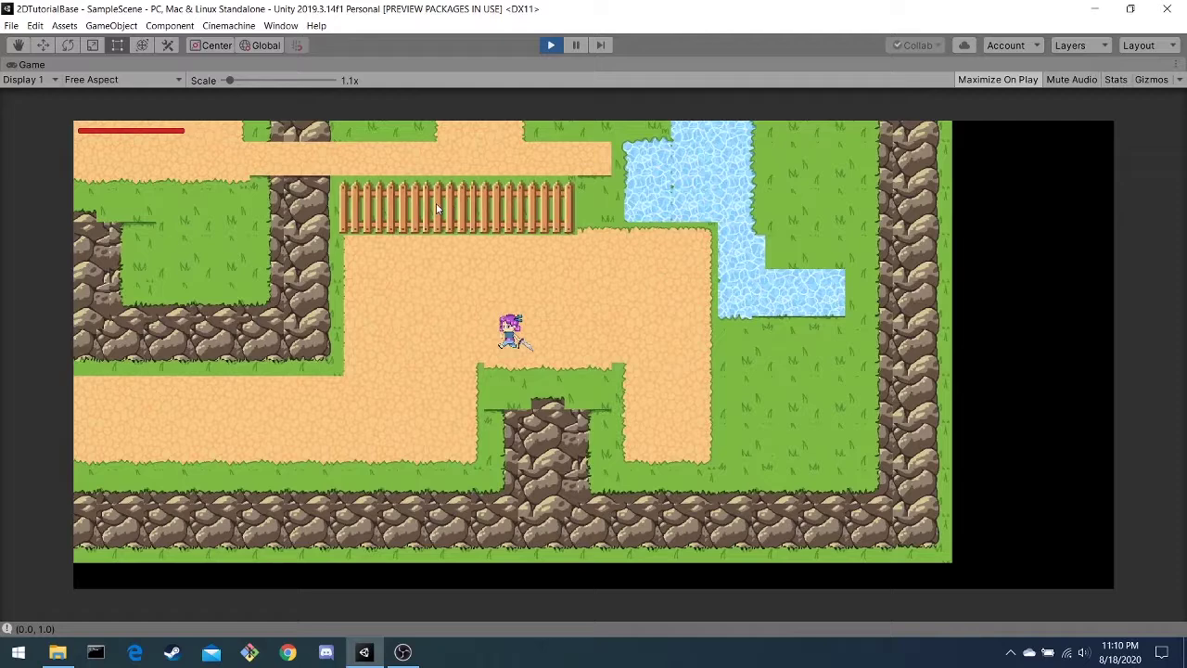
{"action": "key", "text": "Left"}
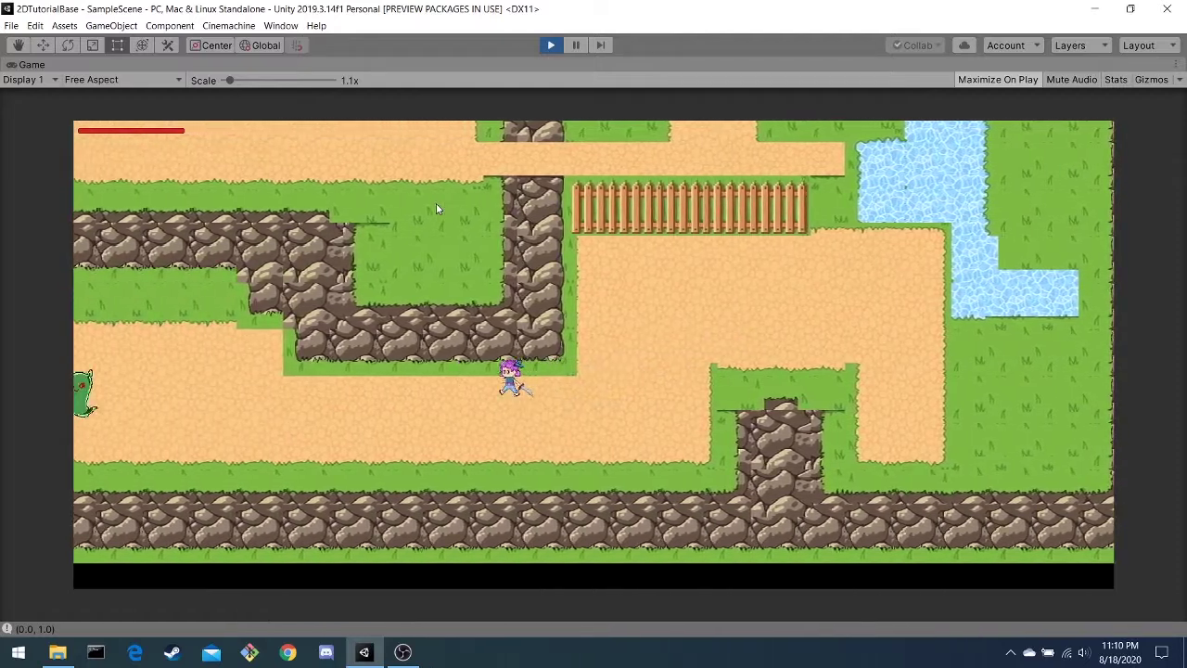
{"action": "key", "text": "Left"}
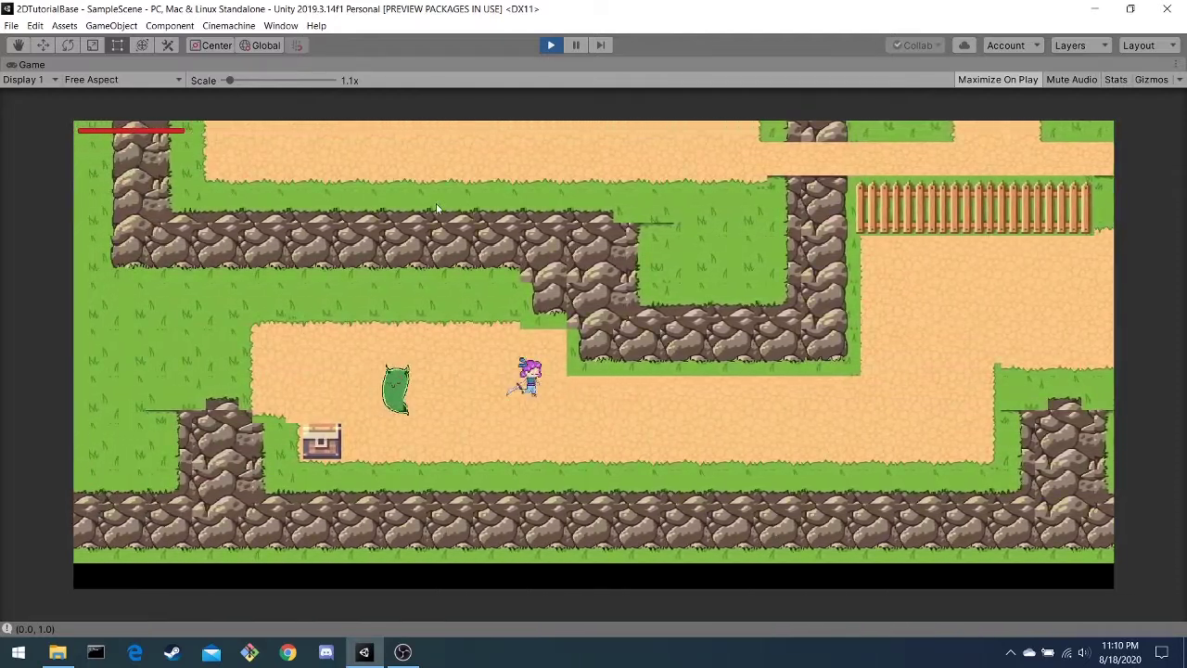
{"action": "key", "text": "Right"}
{"action": "key", "text": "Right"}
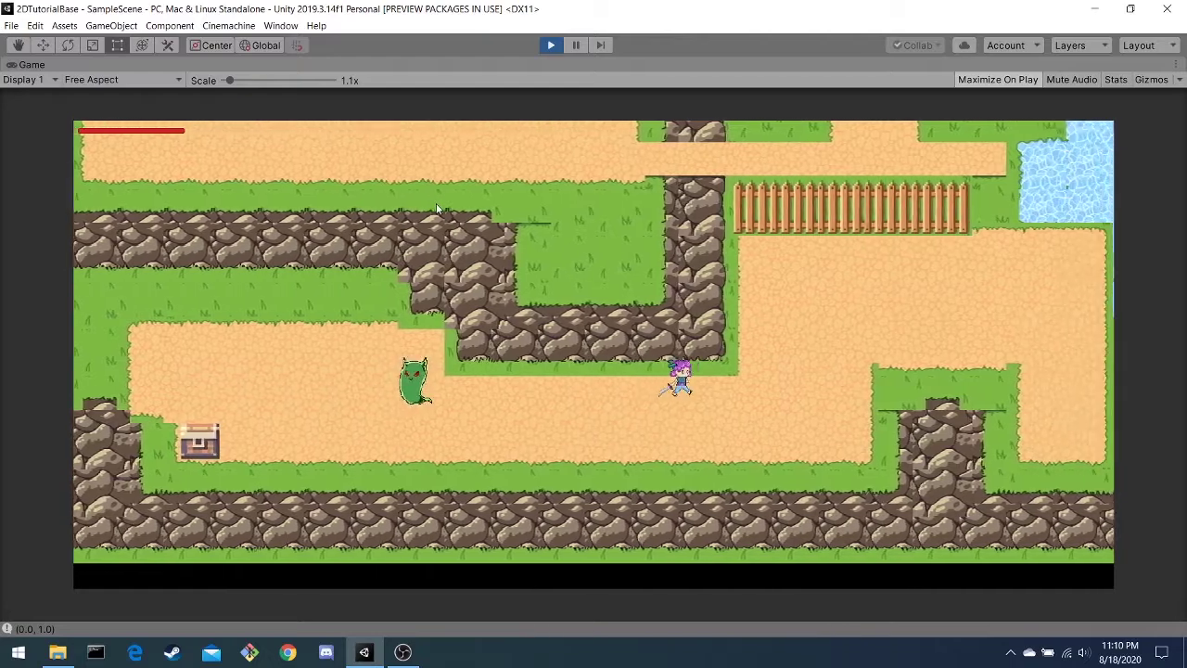
{"action": "key", "text": "Left"}
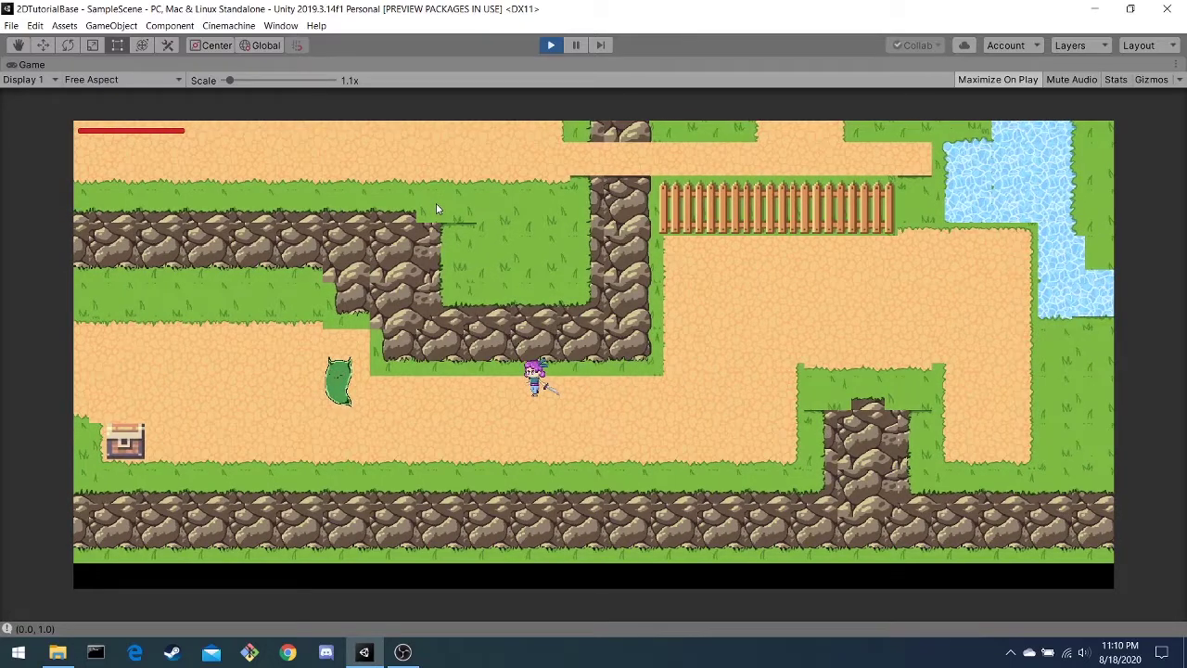
{"action": "key", "text": "Left"}
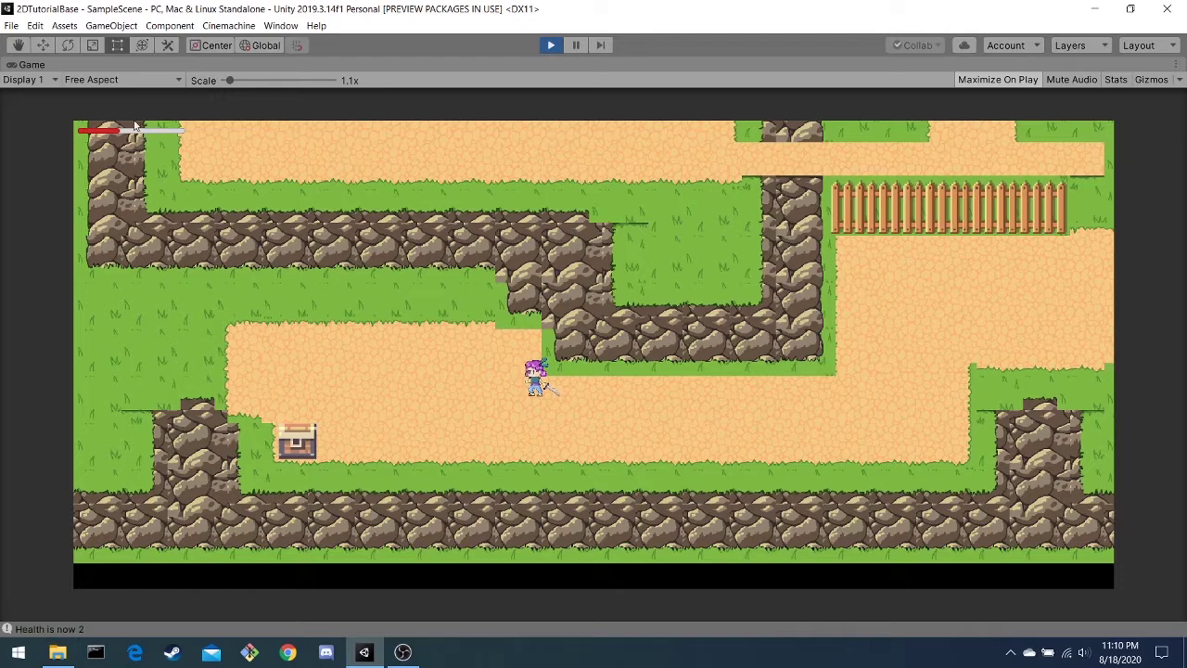
Step: Open the chest at the west end of the lower path and collect the item it drops
{"action": "key", "text": "Down"}
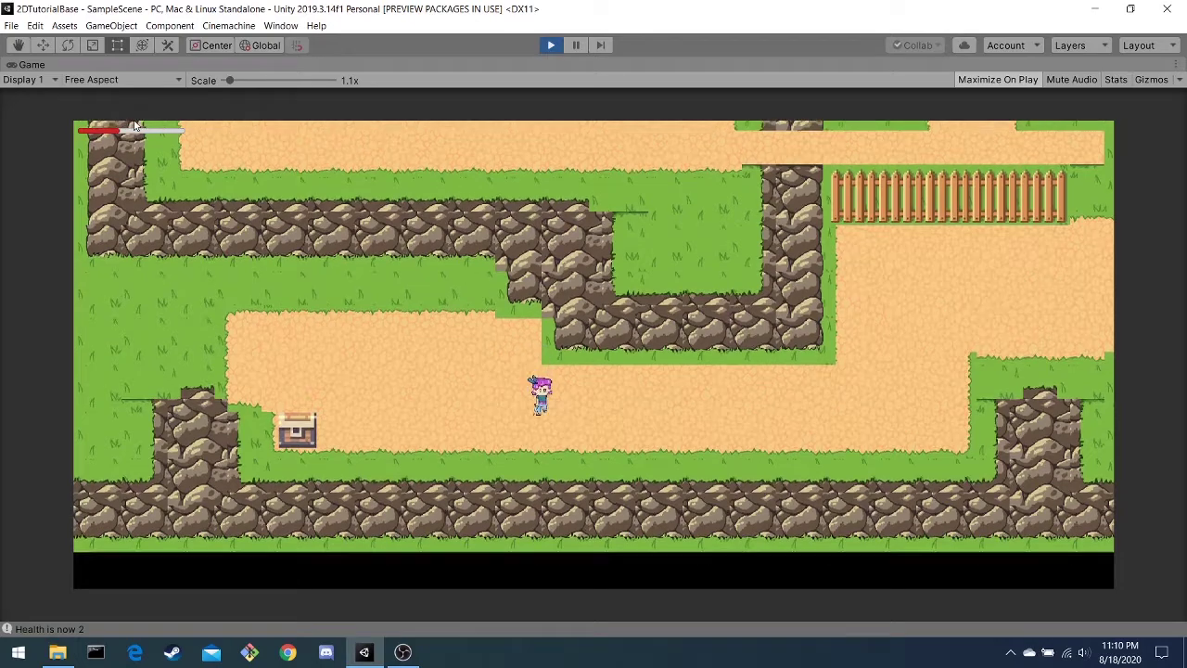
{"action": "key", "text": "Left"}
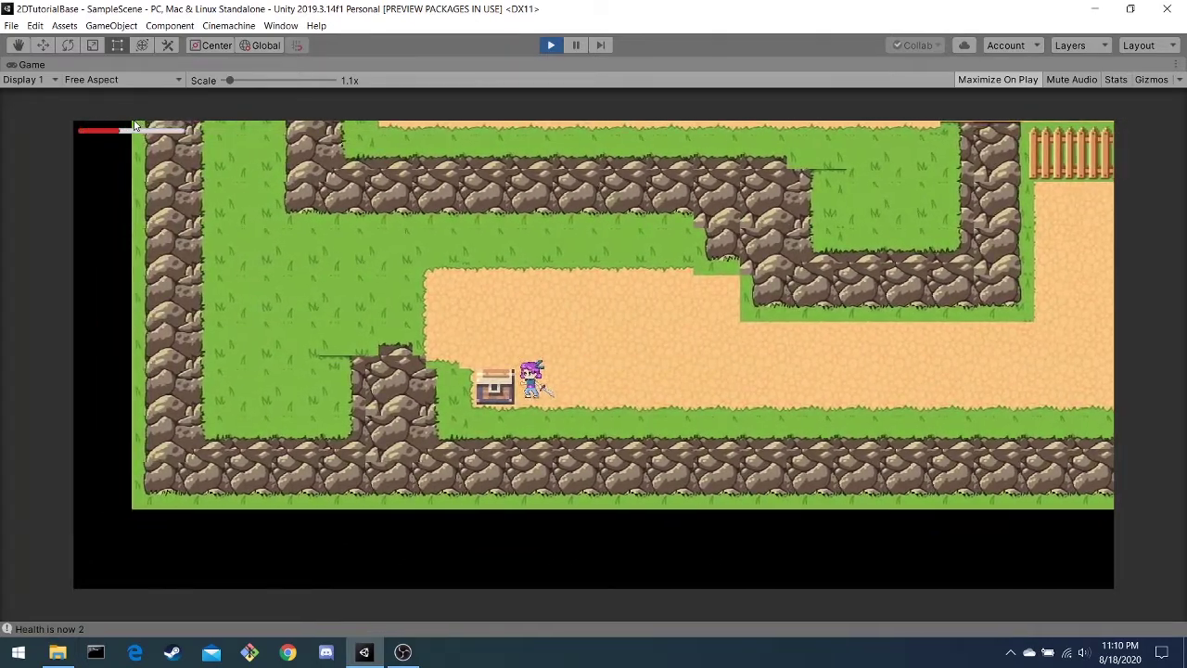
{"action": "key", "text": "space"}
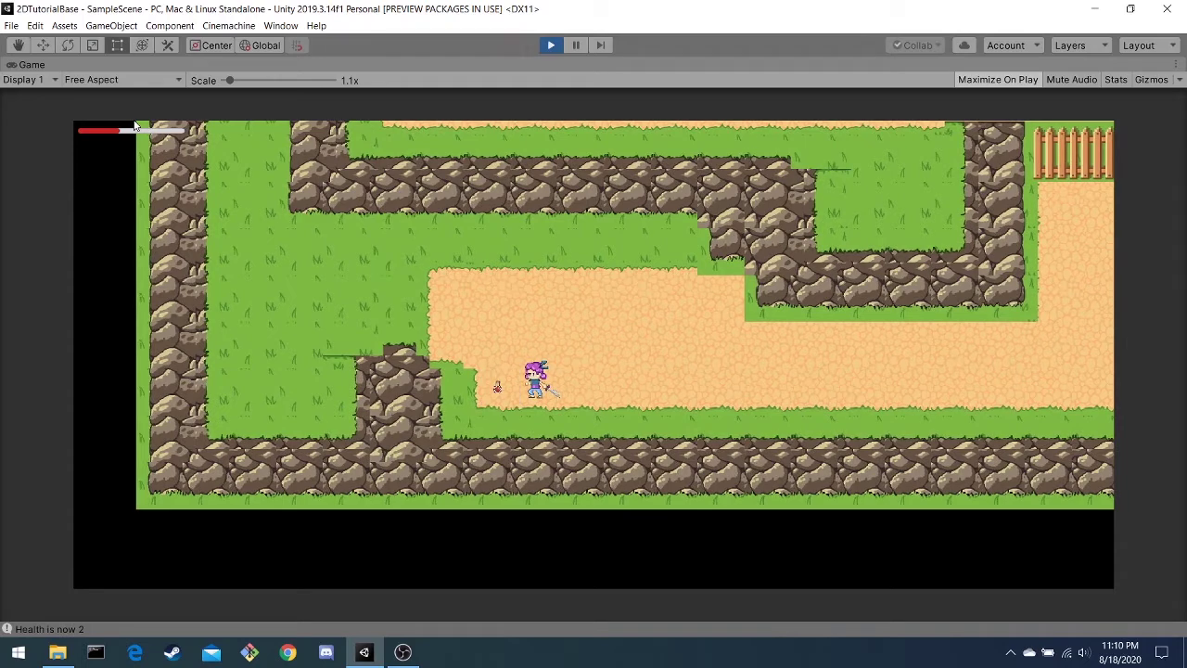
{"action": "key", "text": "Left"}
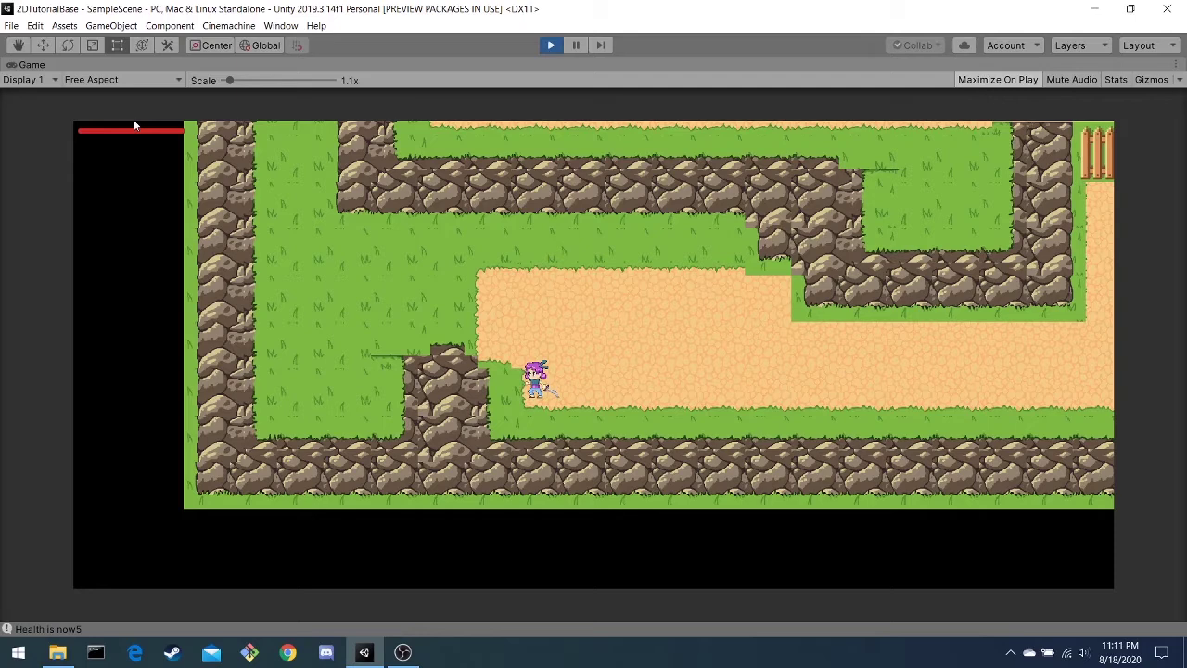
Step: Walk the player back east and north past the fence and river to the upper sand area
{"action": "key", "text": "Right"}
{"action": "key", "text": "Up"}
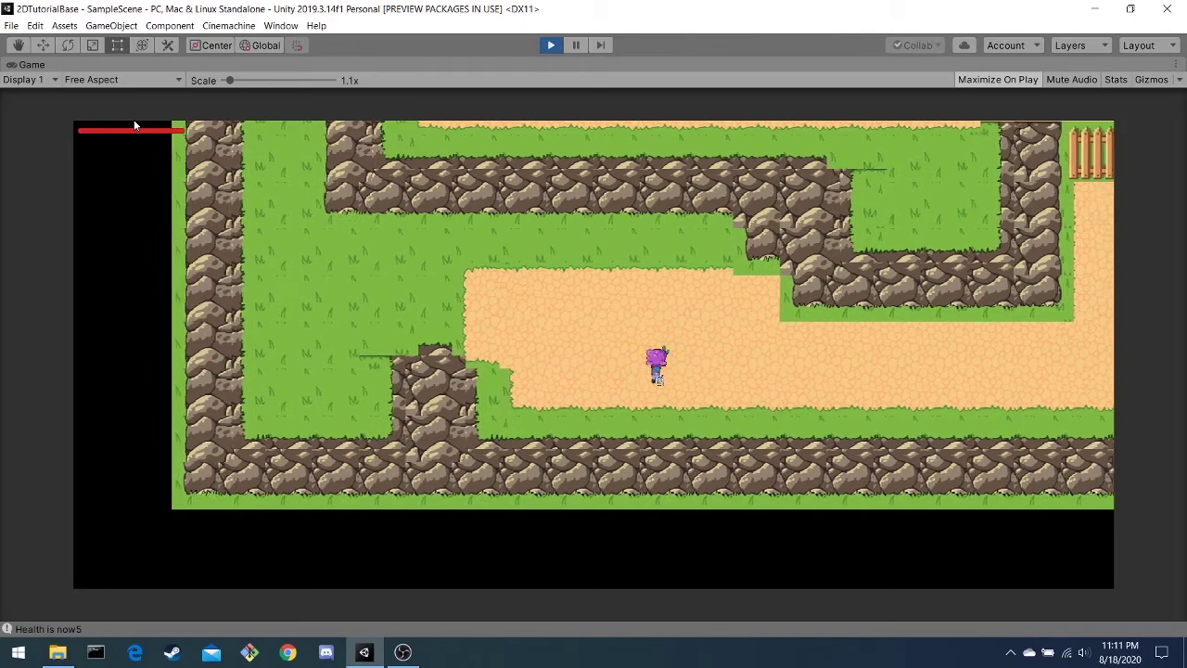
{"action": "key", "text": "Right"}
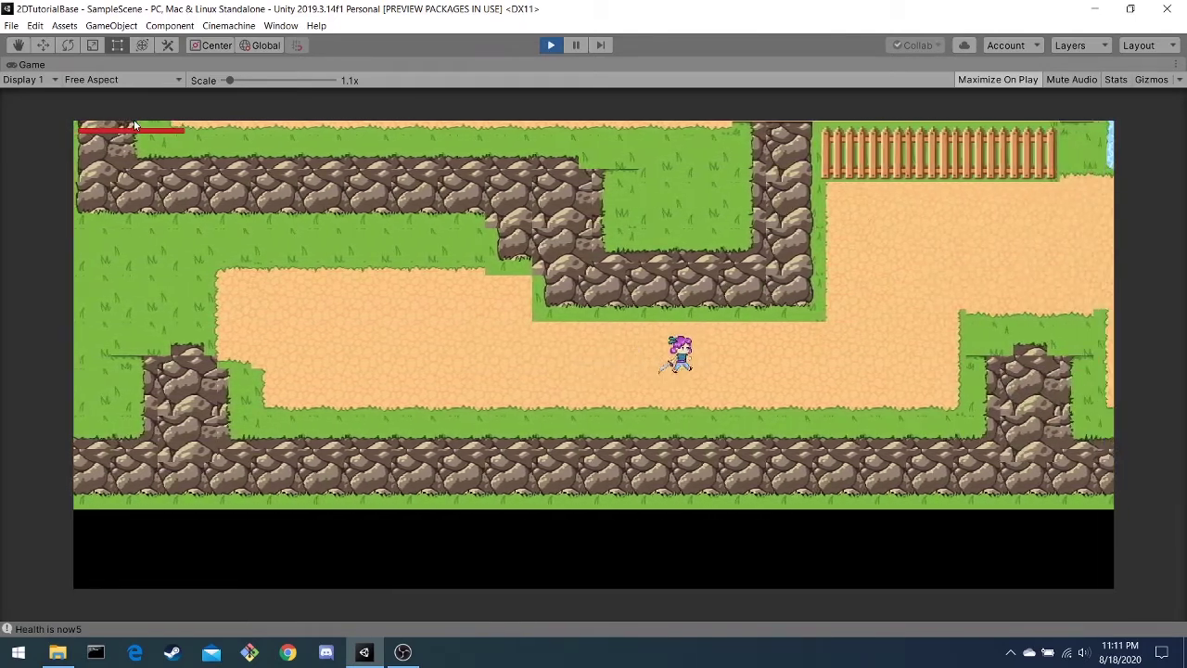
{"action": "key", "text": "Up"}
{"action": "key", "text": "Up"}
{"action": "key", "text": "Right"}
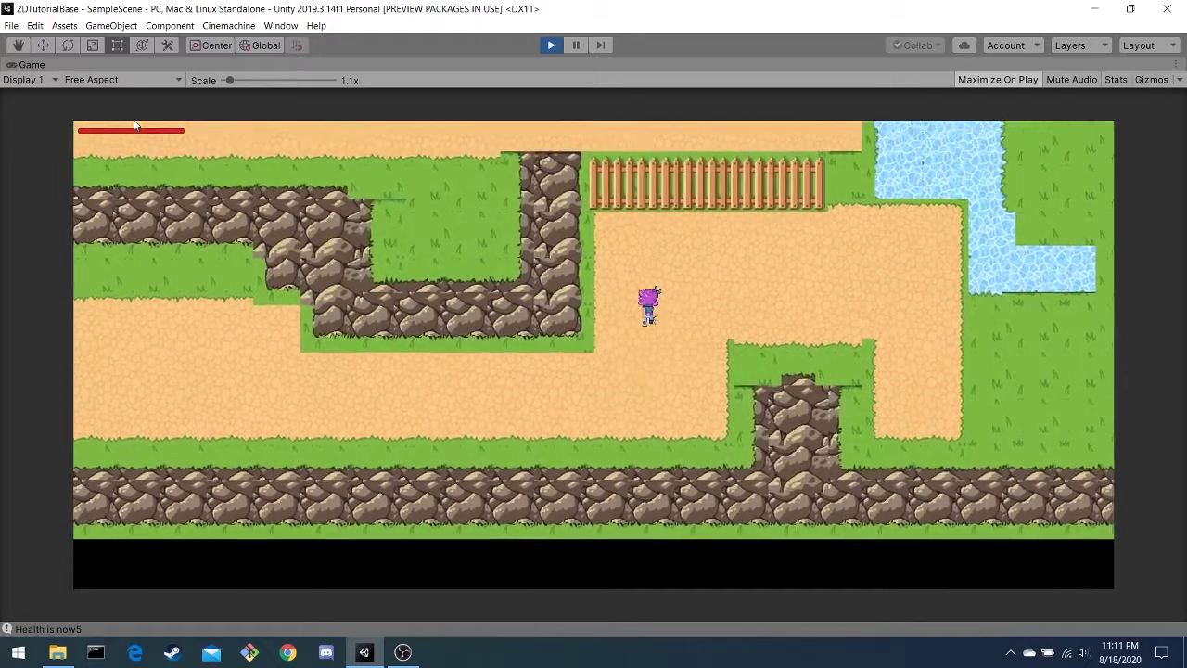
{"action": "key", "text": "Right"}
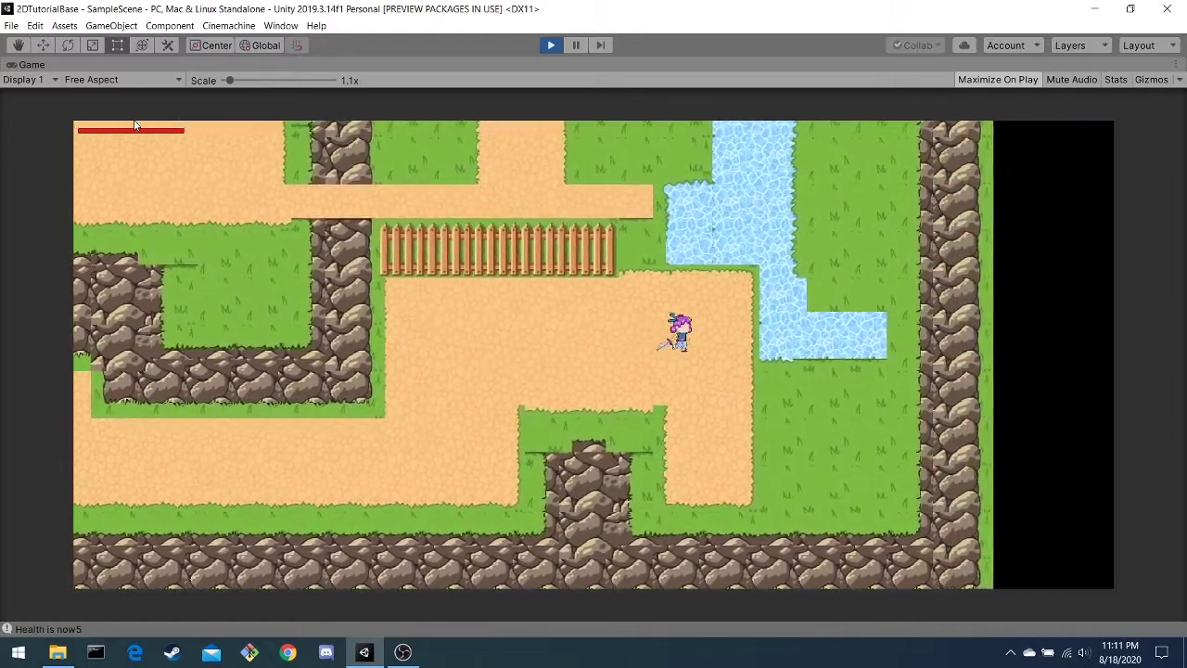
{"action": "key", "text": "Up"}
{"action": "key", "text": "Left"}
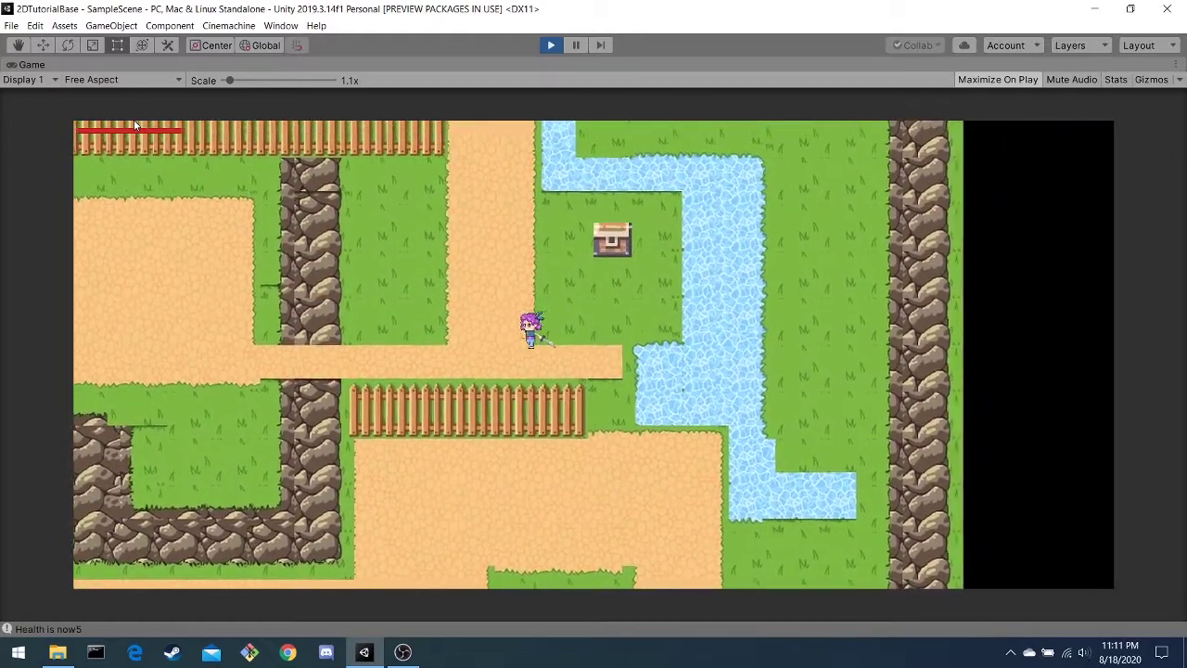
{"action": "key", "text": "Up"}
{"action": "key", "text": "Up"}
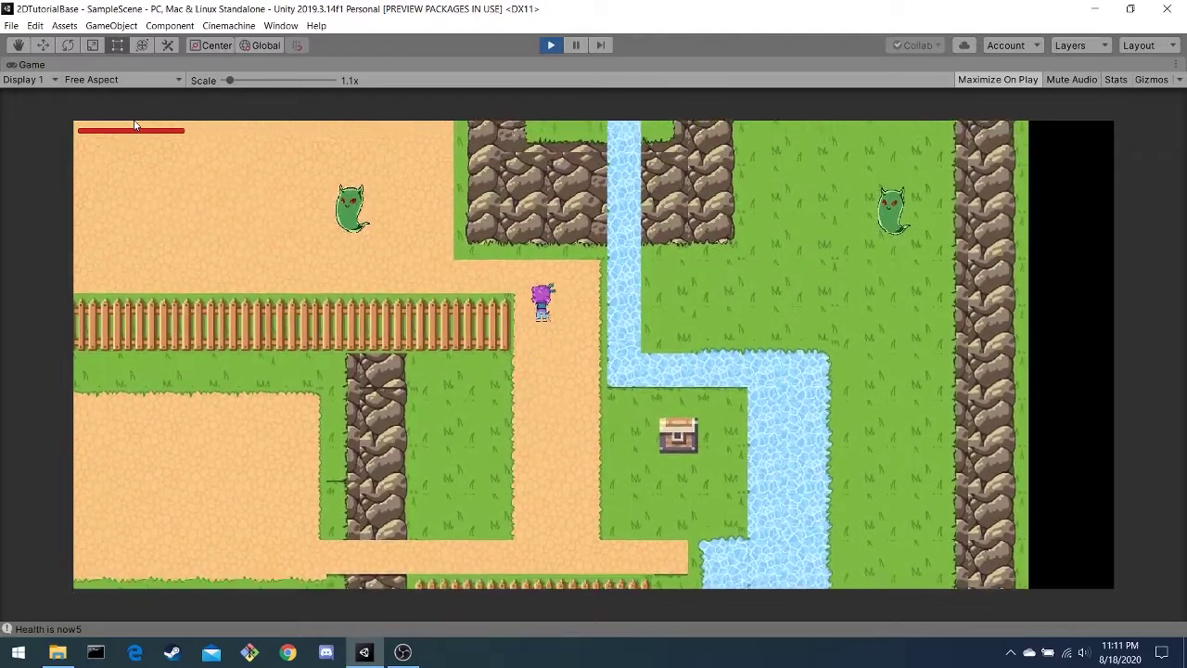
Step: Approach the enemy in the upper sand area and attack it with the sword until it is defeated
{"action": "key", "text": "Left"}
{"action": "key", "text": "space"}
{"action": "key", "text": "Left"}
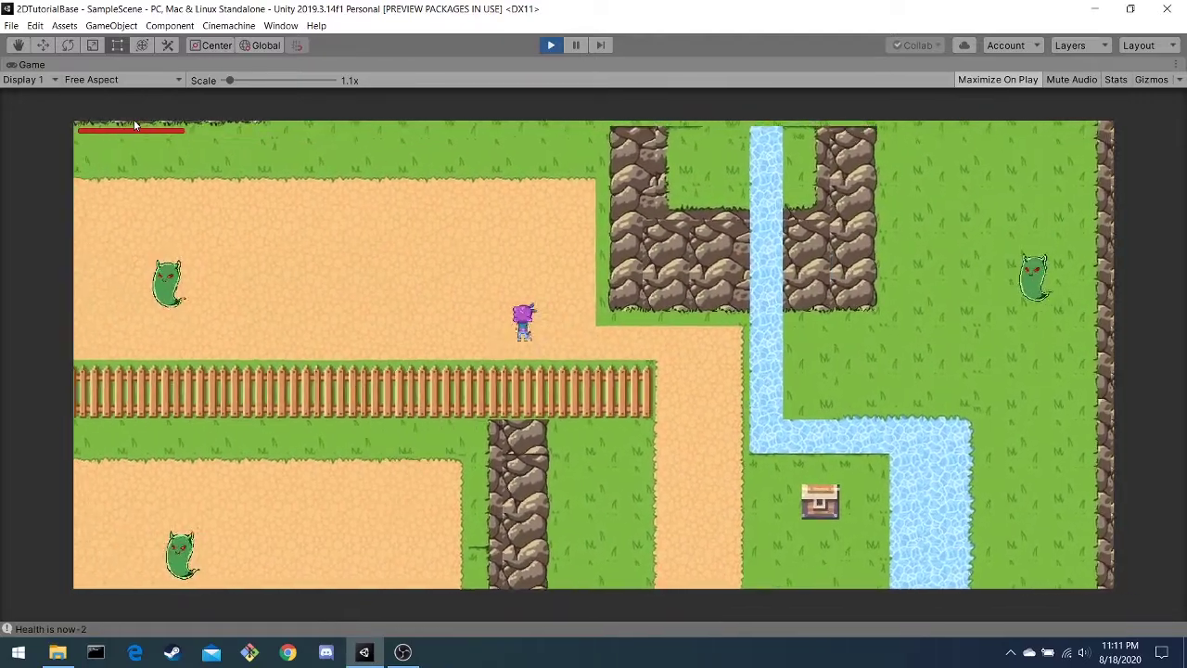
{"action": "key", "text": "Up"}
{"action": "key", "text": "Left"}
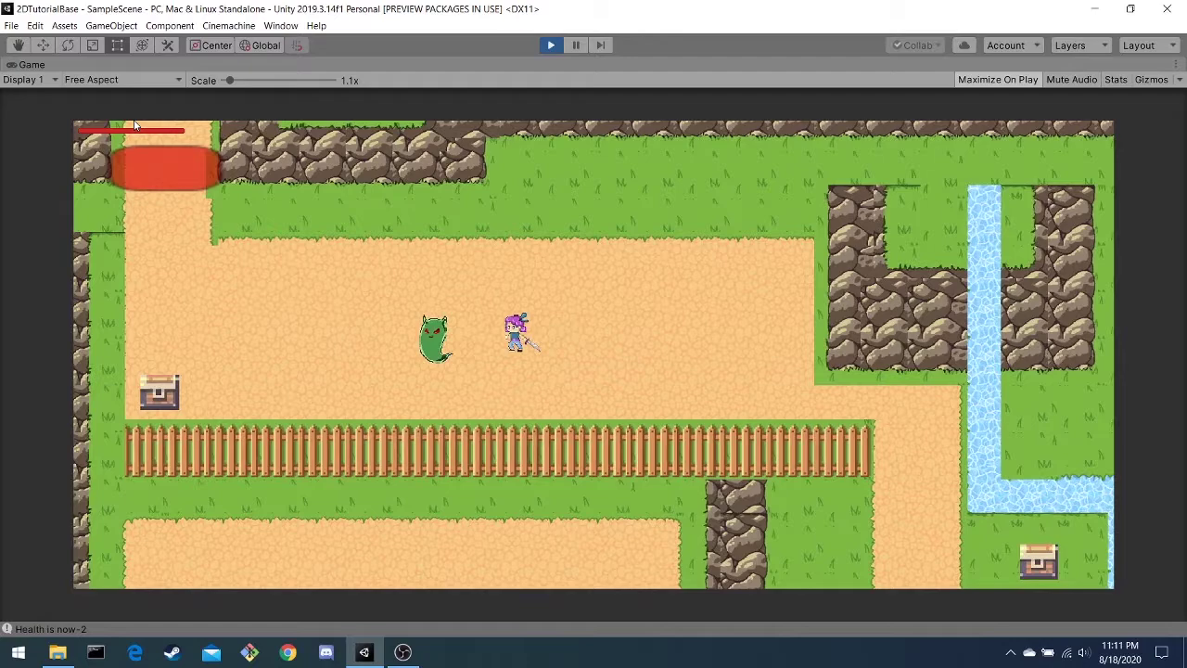
{"action": "key", "text": "space"}
{"action": "key", "text": "Left"}
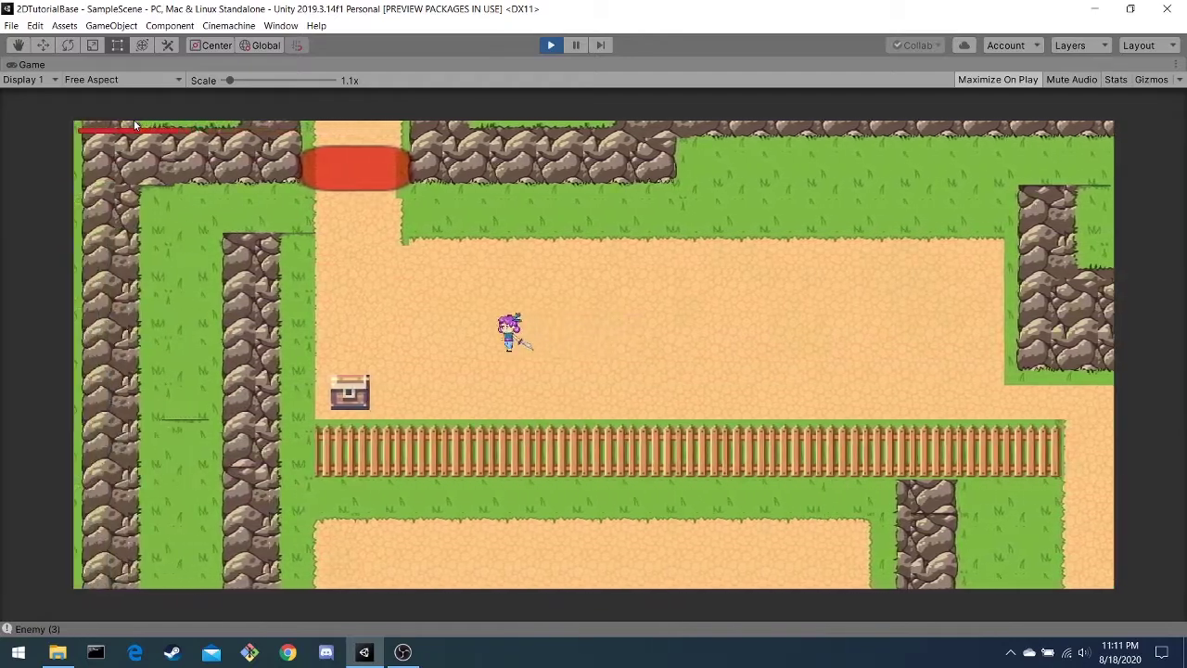
Step: Walk the player into the red exit zone, and end the playtest after returning to the main menu from the win screen
{"action": "key", "text": "Up"}
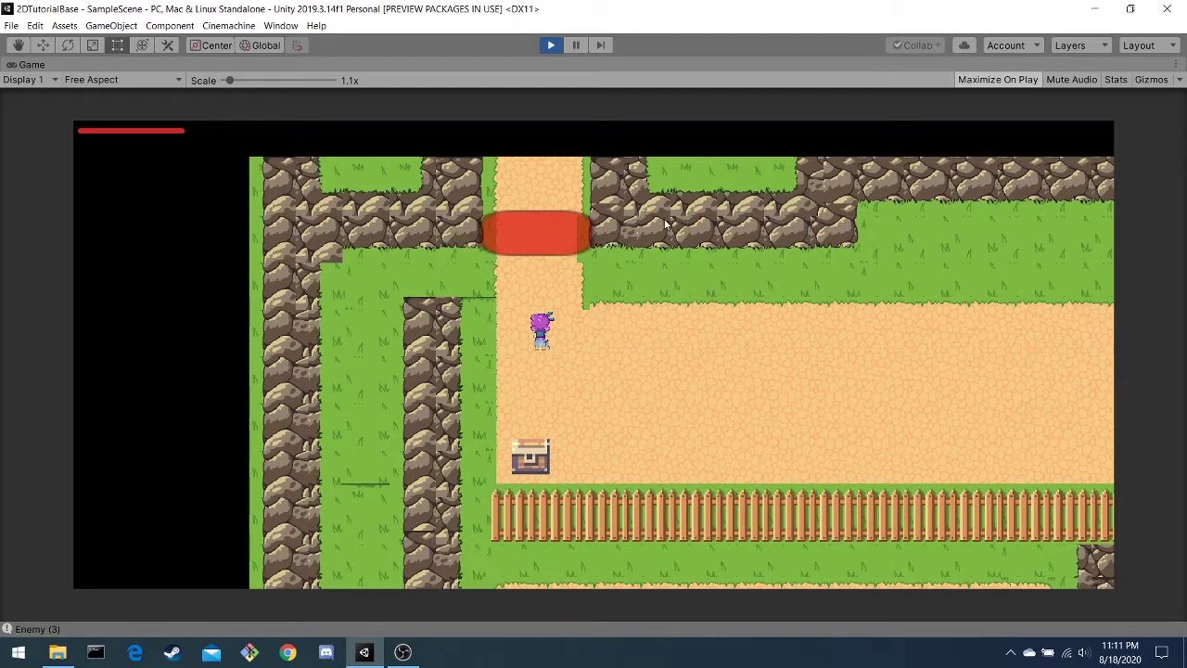
{"action": "key", "text": "Up"}
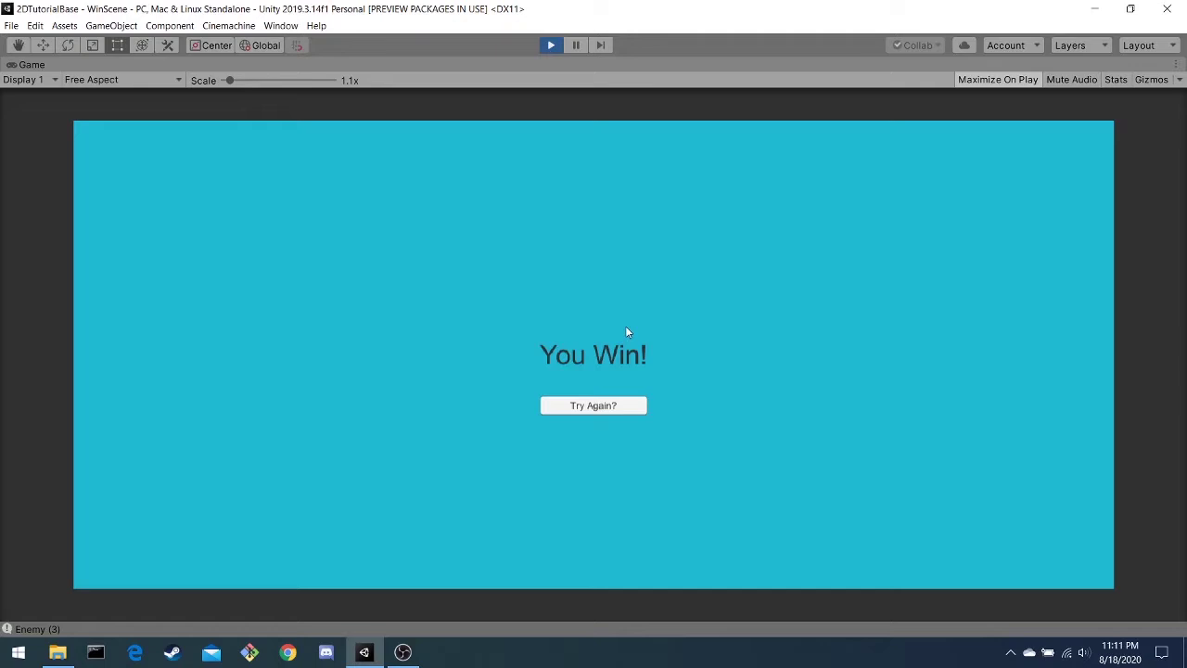
{"action": "left_click", "coordinate": [593, 407]}
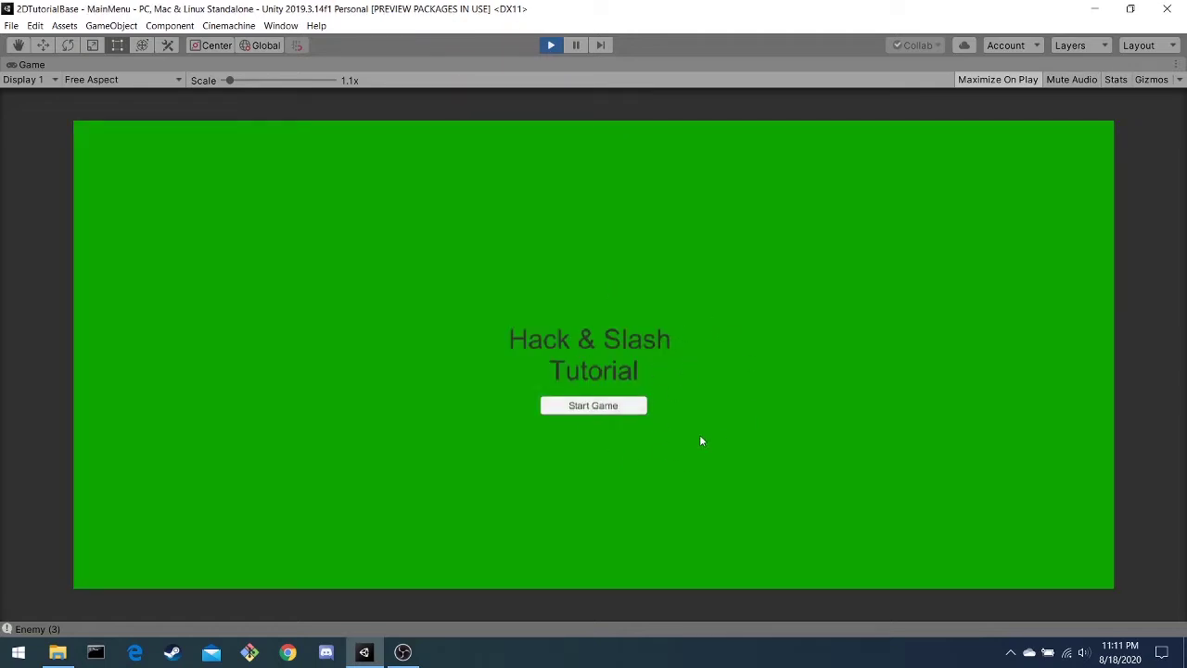
{"action": "left_click", "coordinate": [551, 44]}
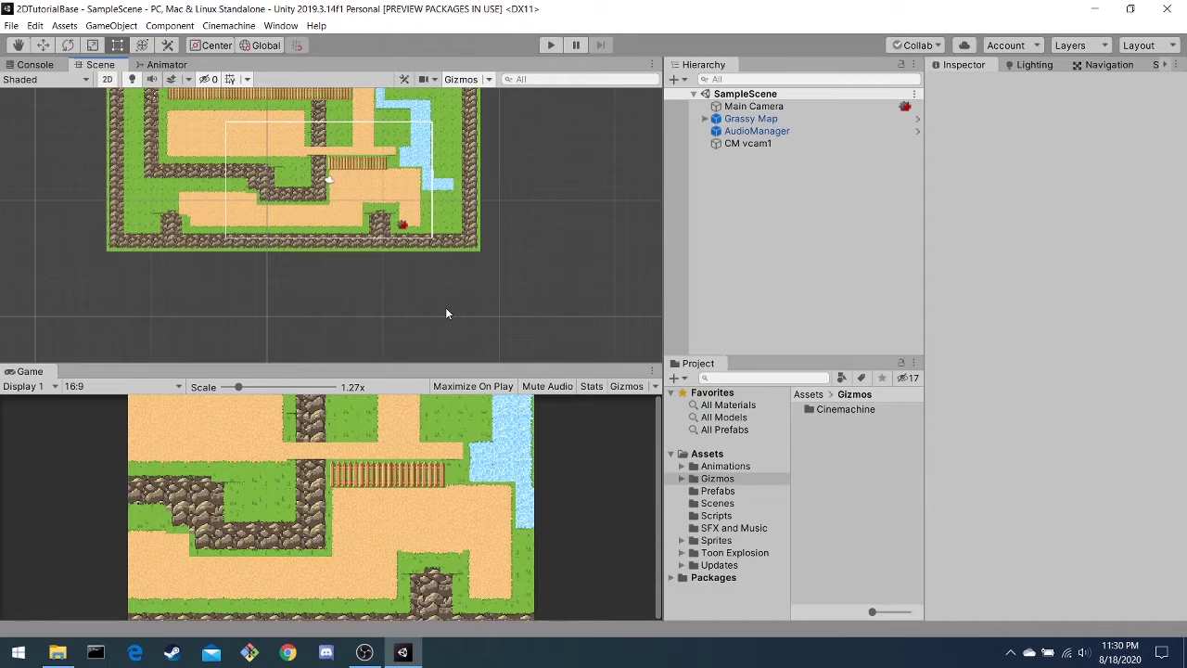
Step: Select the Grassy Map object in the SampleScene view
{"action": "key", "text": "q"}
{"action": "left_click_drag", "start_coordinate": [442, 294], "coordinate": [413, 318]}
{"action": "key", "text": "t"}
{"action": "left_click", "coordinate": [365, 182]}
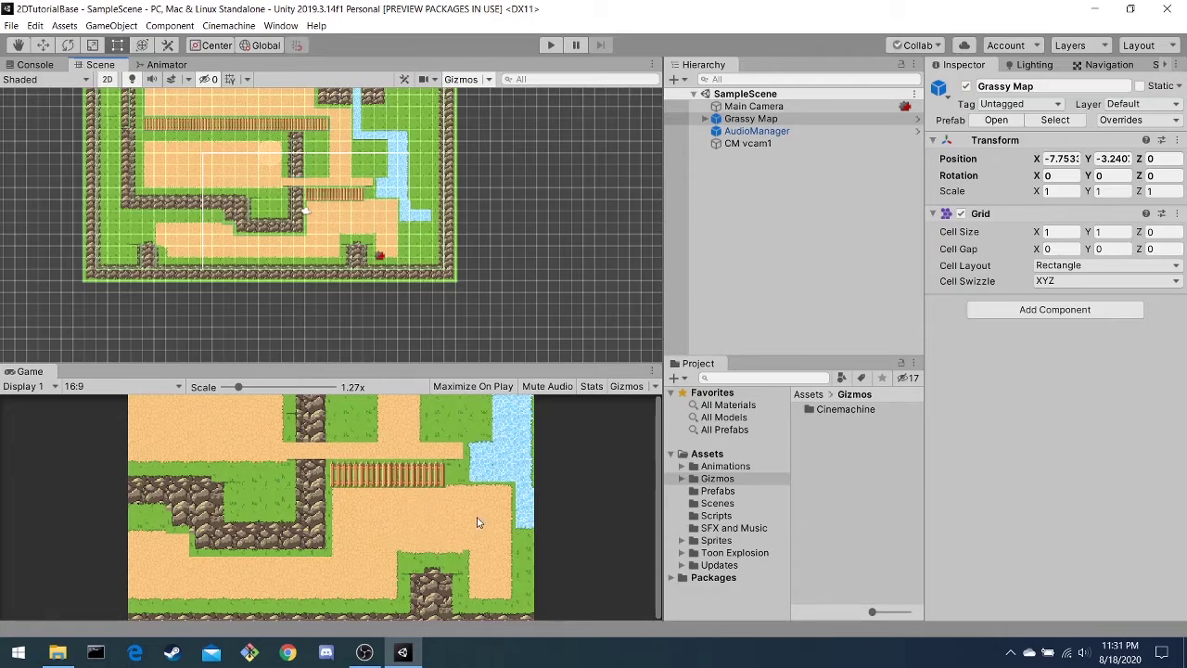
Step: Enable Maximize On Play for the game view and briefly test-run SampleScene with it
{"action": "left_click", "coordinate": [464, 386]}
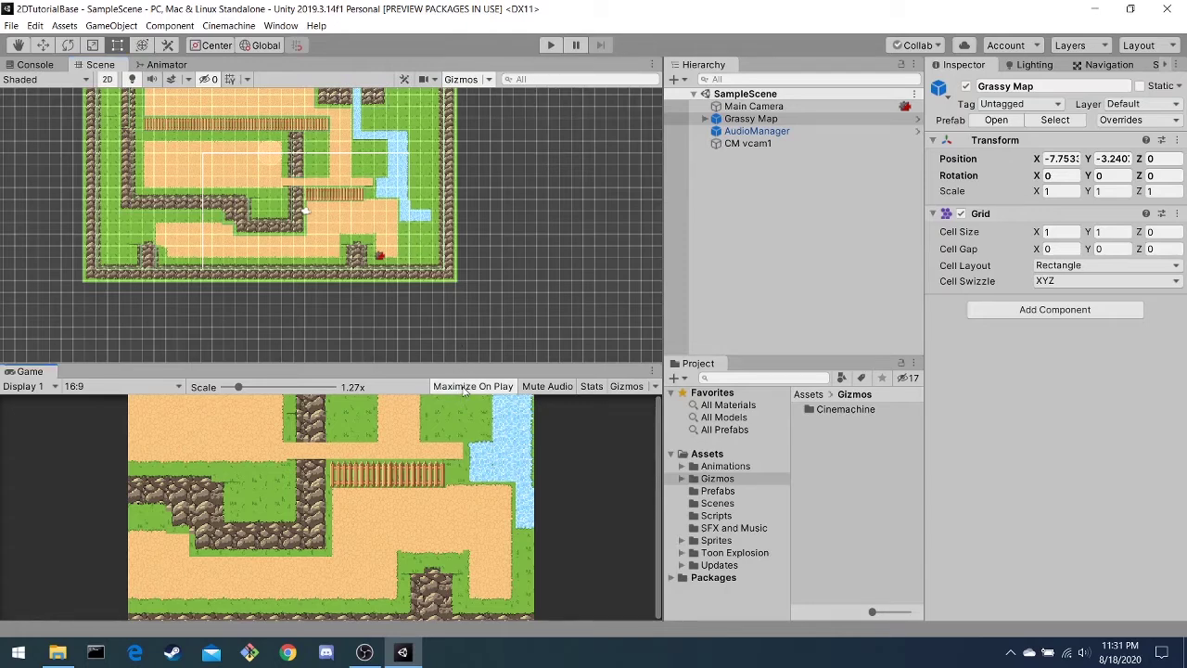
{"action": "left_click", "coordinate": [550, 45]}
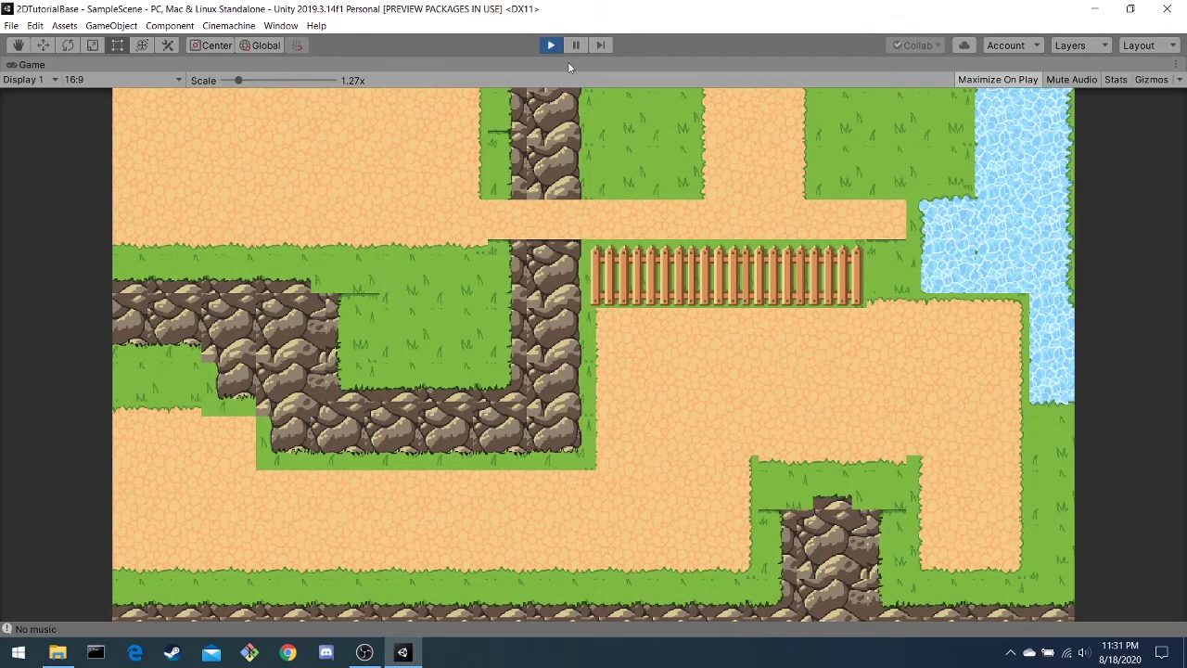
{"action": "left_click", "coordinate": [551, 46]}
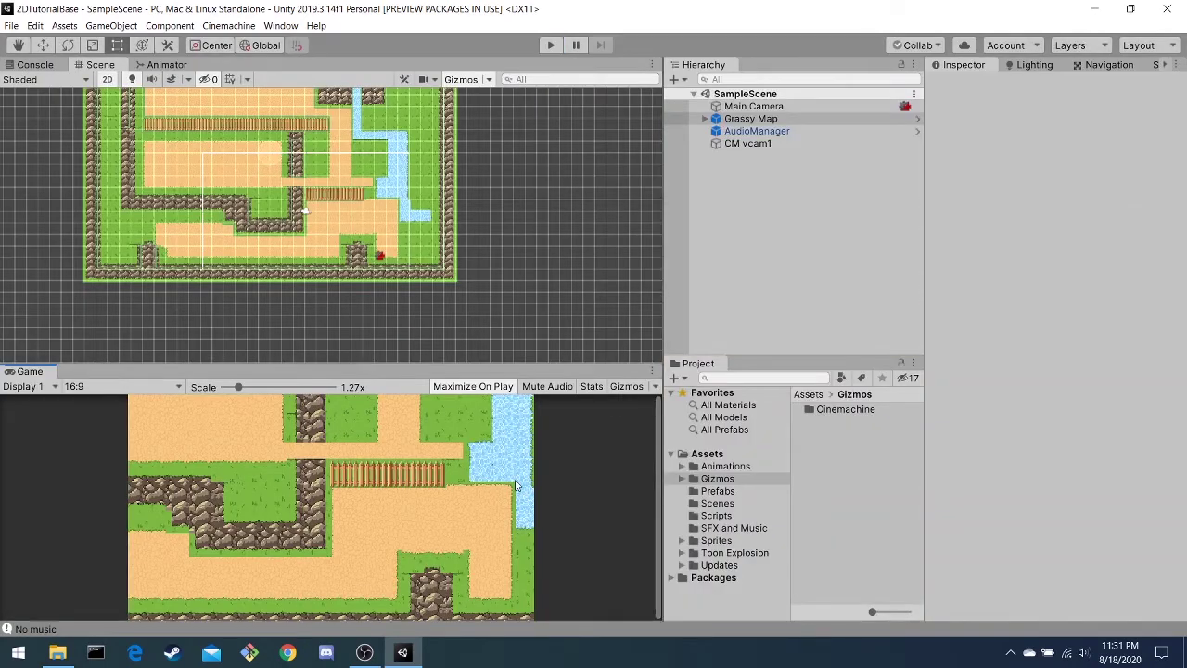
Step: Disable Maximize On Play and run SampleScene in the docked game view
{"action": "left_click", "coordinate": [494, 387]}
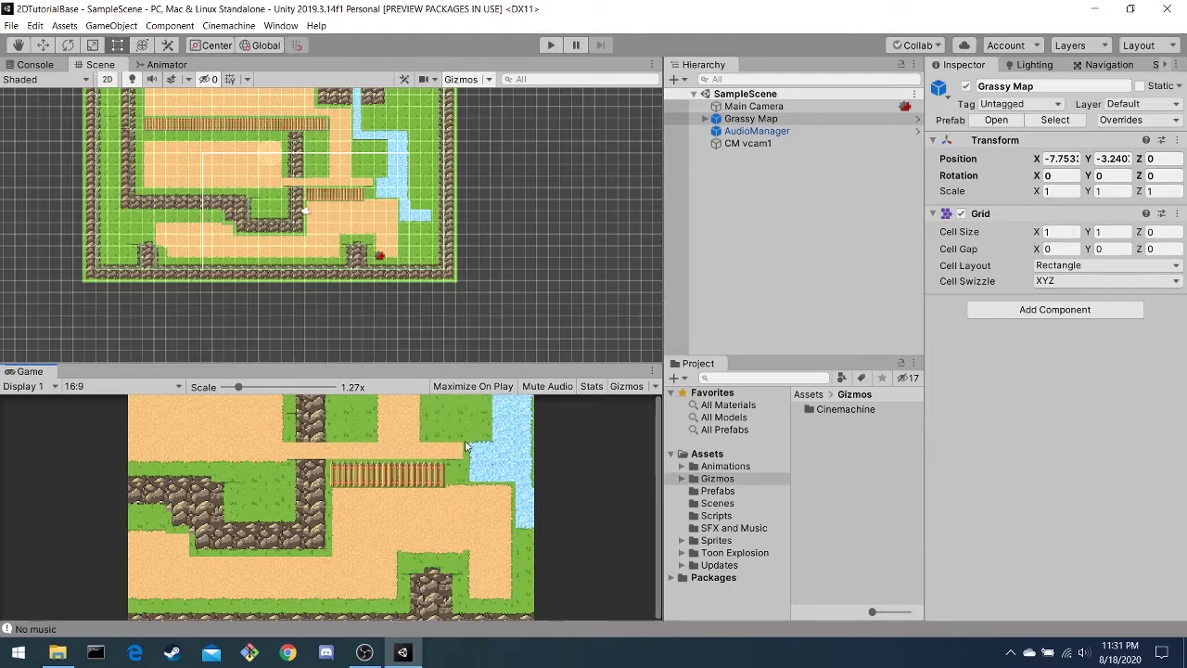
{"action": "left_click", "coordinate": [549, 46]}
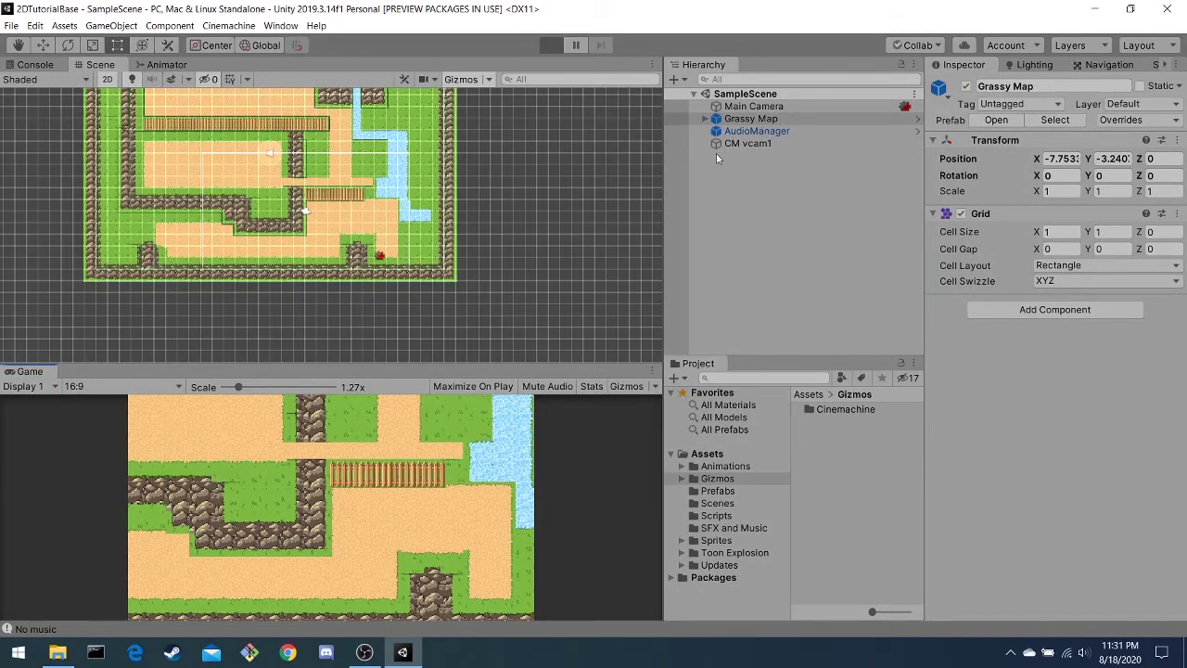
Step: Inspect the CM vcam1 and AudioManager objects during the test run, and stop play mode
{"action": "left_click", "coordinate": [782, 144]}
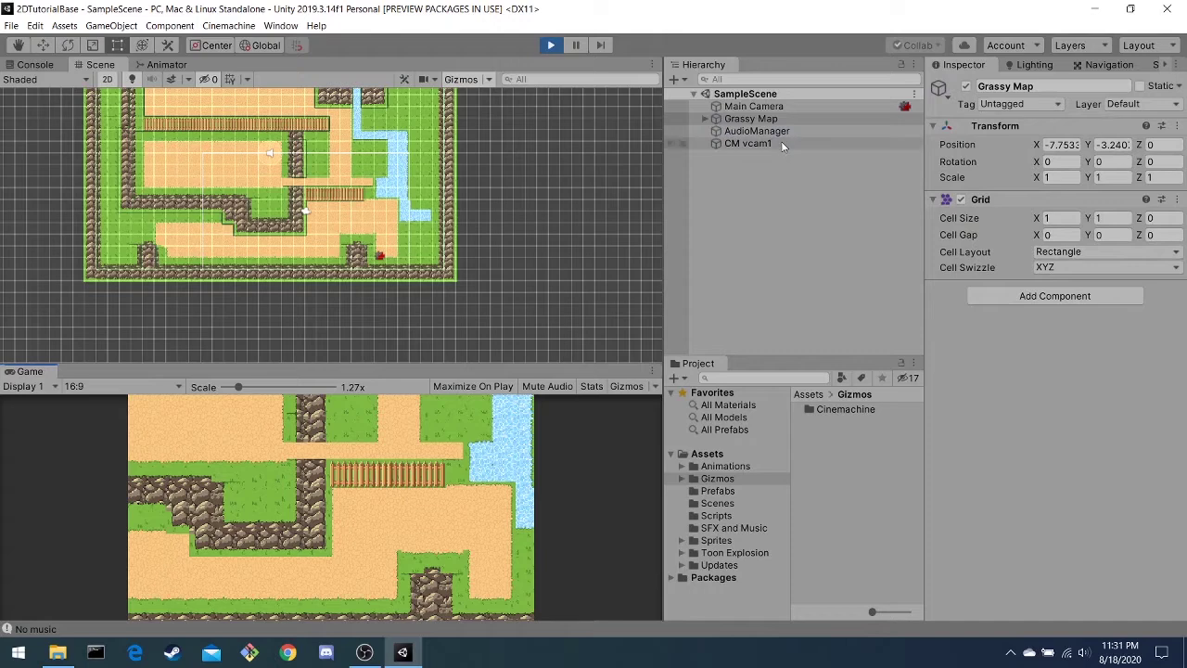
{"action": "left_click", "coordinate": [802, 131]}
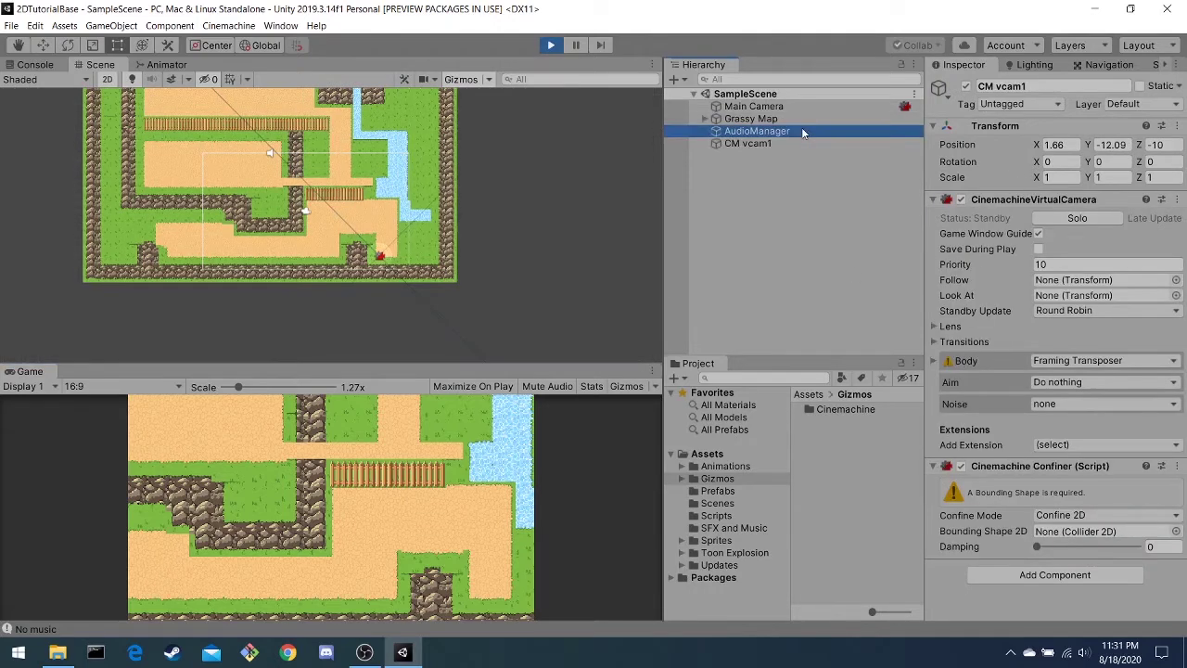
{"action": "left_click", "coordinate": [556, 48]}
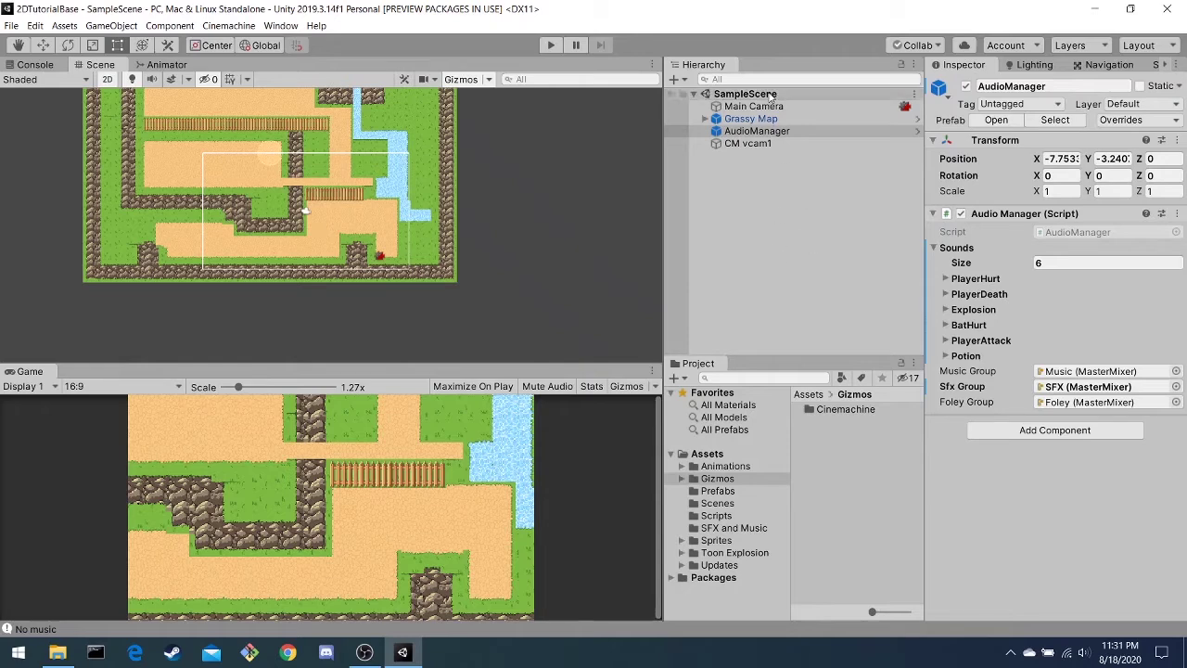
Step: Review the CM vcam1, Main Camera and Grassy Map objects of SampleScene one after another
{"action": "left_click", "coordinate": [751, 144]}
{"action": "left_click", "coordinate": [753, 107]}
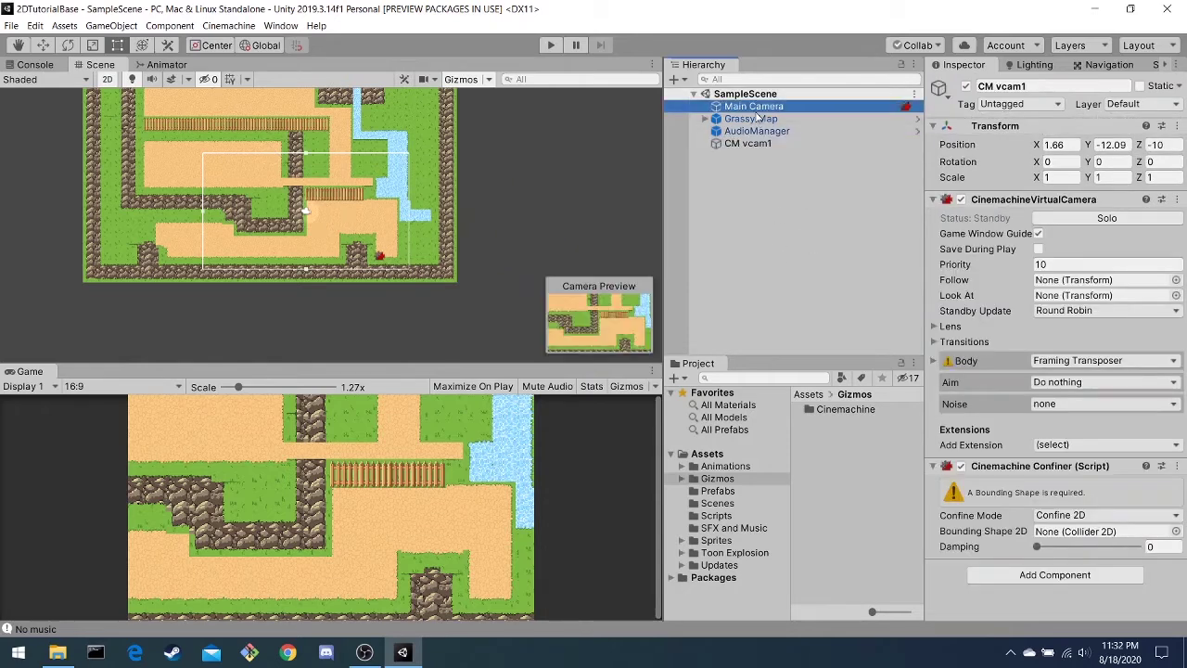
{"action": "left_click", "coordinate": [751, 119]}
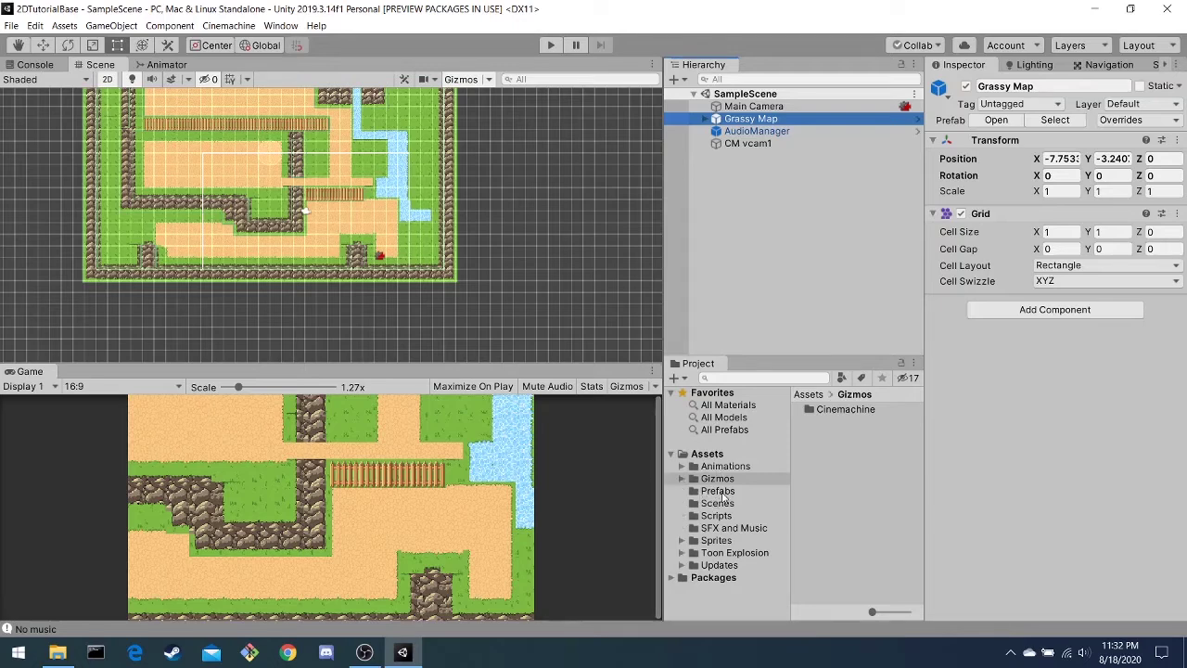
Step: Examine the contents of the project's asset folders in order, from Animations through Gizmos, Prefabs, Scenes, Scripts, SFX and Music, and Sprites to Toon Explosion
{"action": "left_click", "coordinate": [729, 468]}
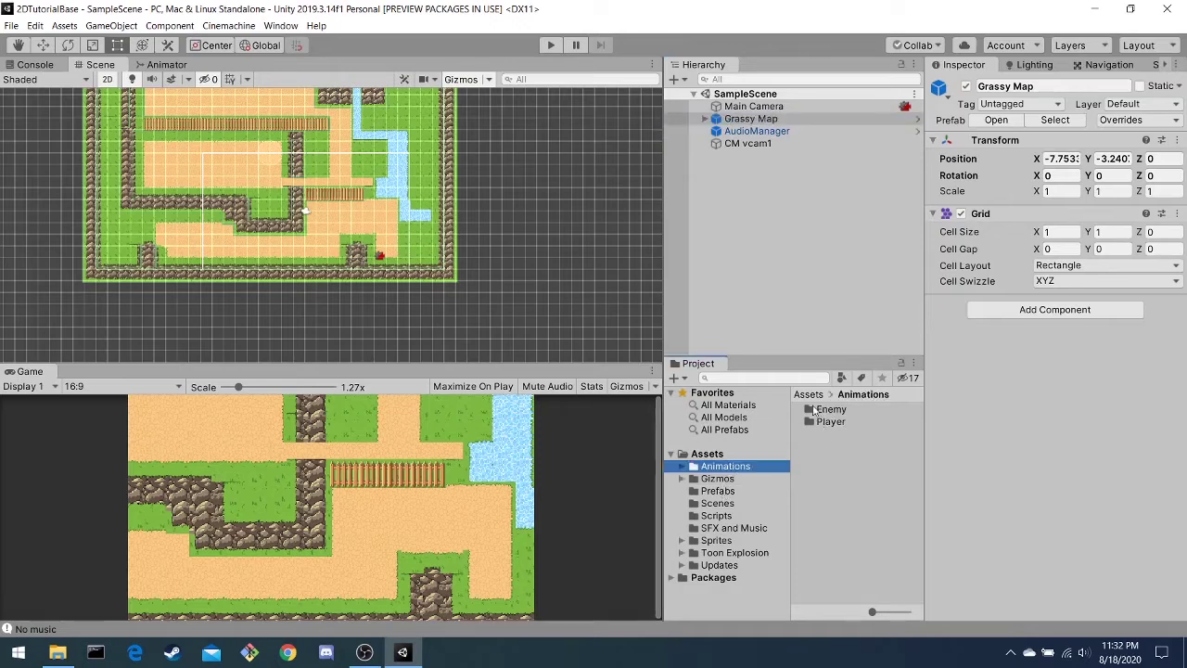
{"action": "left_click", "coordinate": [730, 480]}
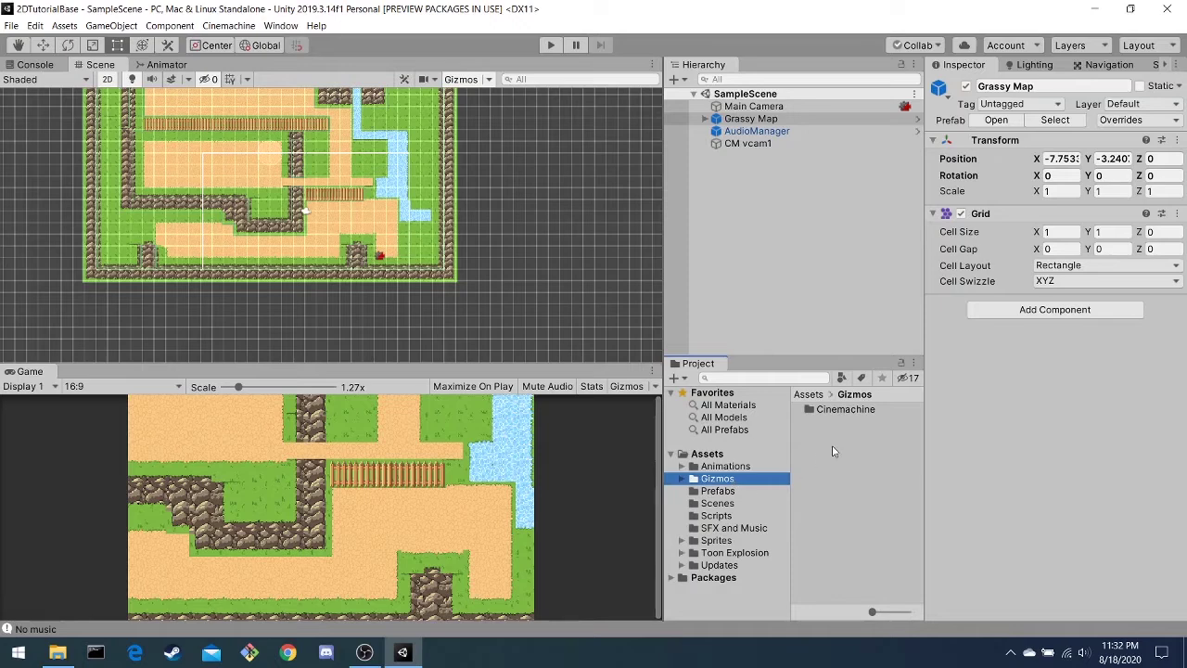
{"action": "left_click", "coordinate": [710, 494]}
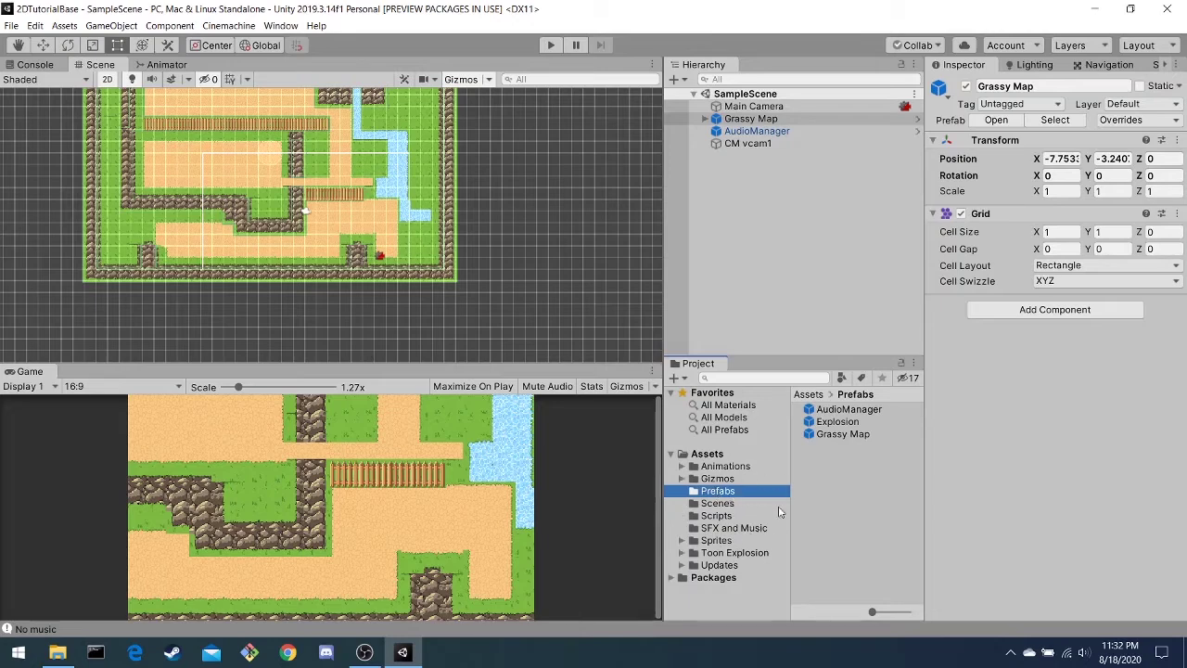
{"action": "left_click", "coordinate": [717, 504]}
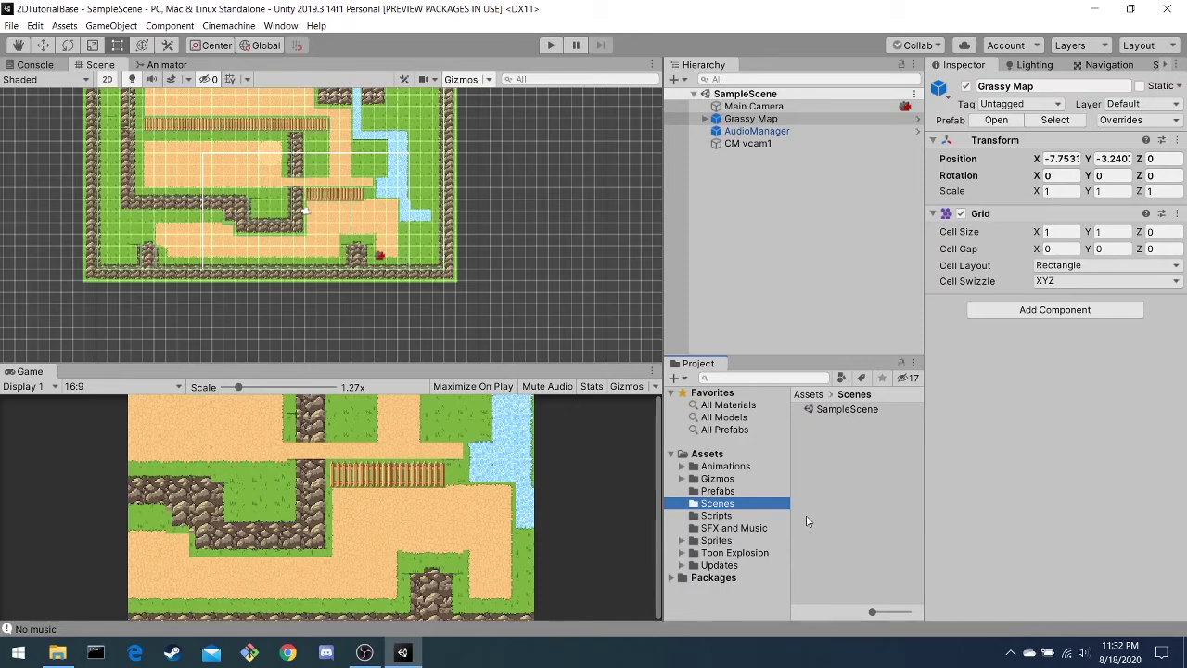
{"action": "left_click", "coordinate": [715, 516]}
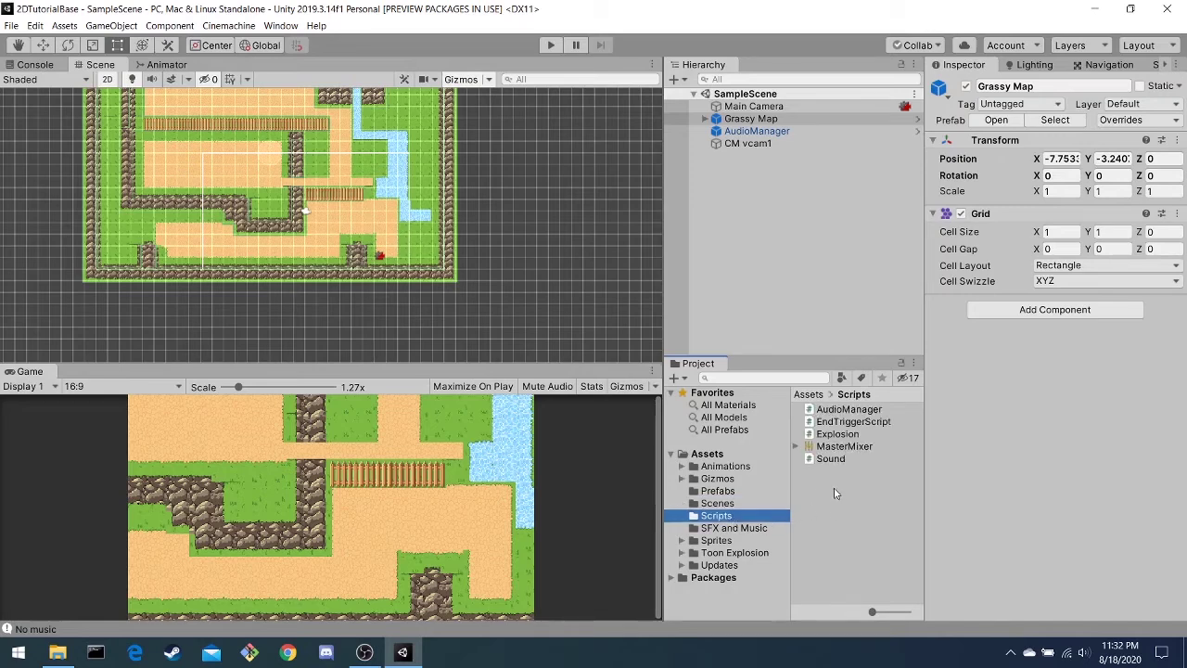
{"action": "left_click", "coordinate": [724, 528]}
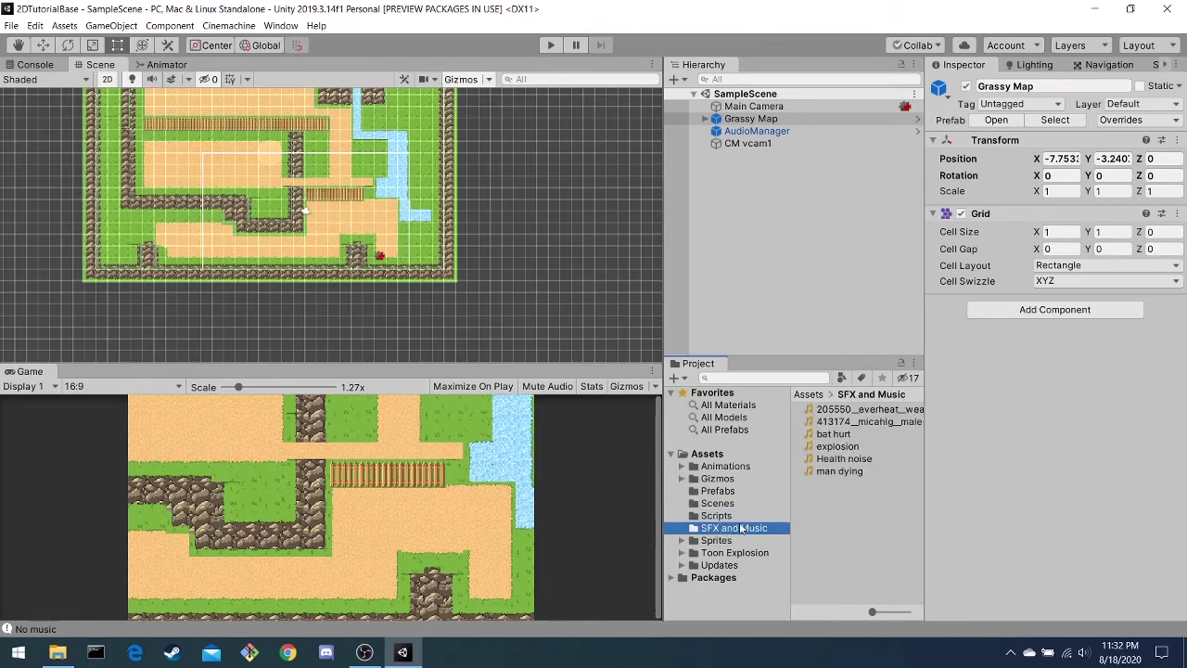
{"action": "left_click", "coordinate": [727, 542]}
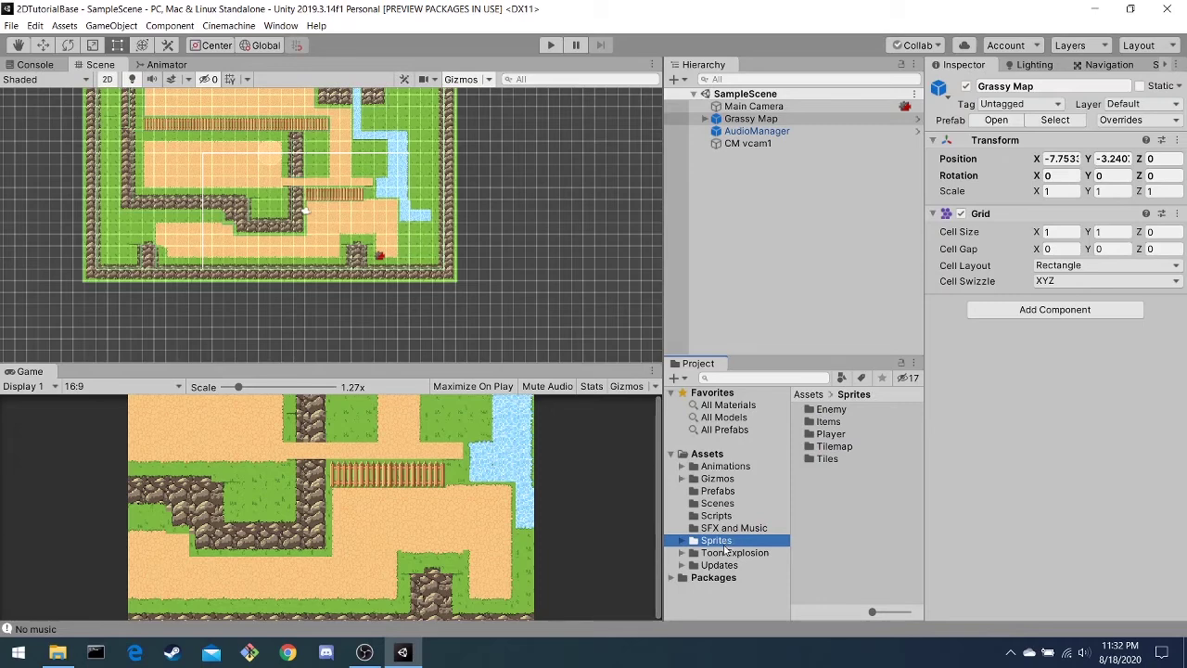
{"action": "left_click", "coordinate": [716, 553]}
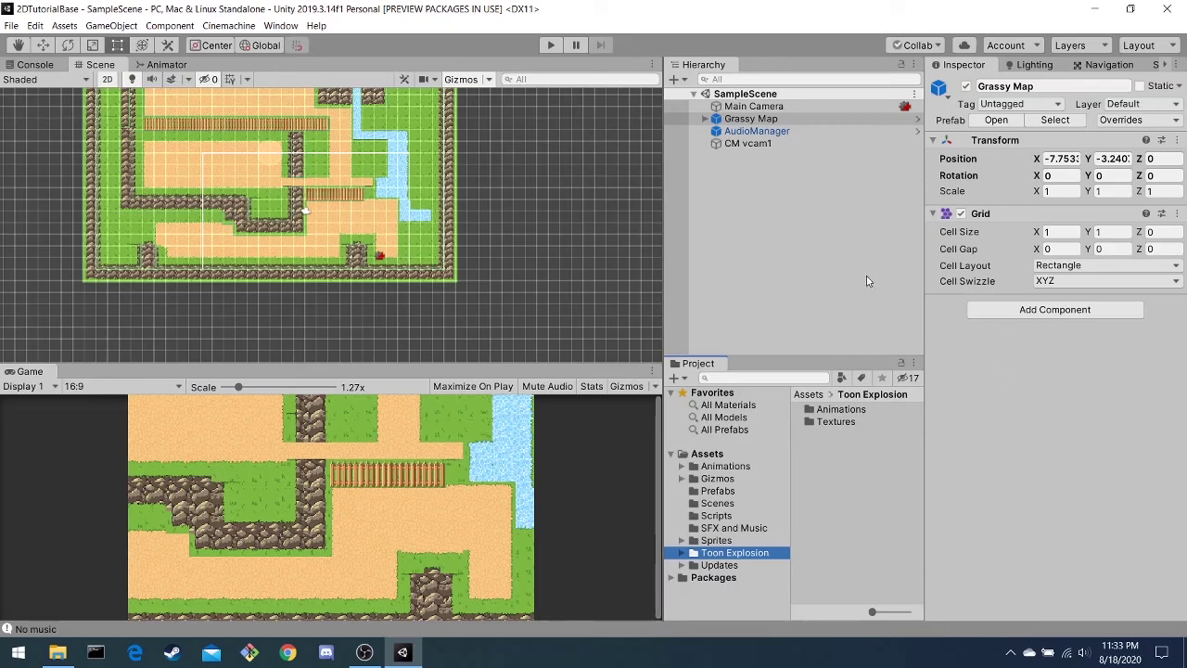
Step: Inspect the components of AudioManager and select the CM vcam1 virtual camera in SampleScene
{"action": "left_click", "coordinate": [756, 131]}
{"action": "left_click", "coordinate": [753, 144]}
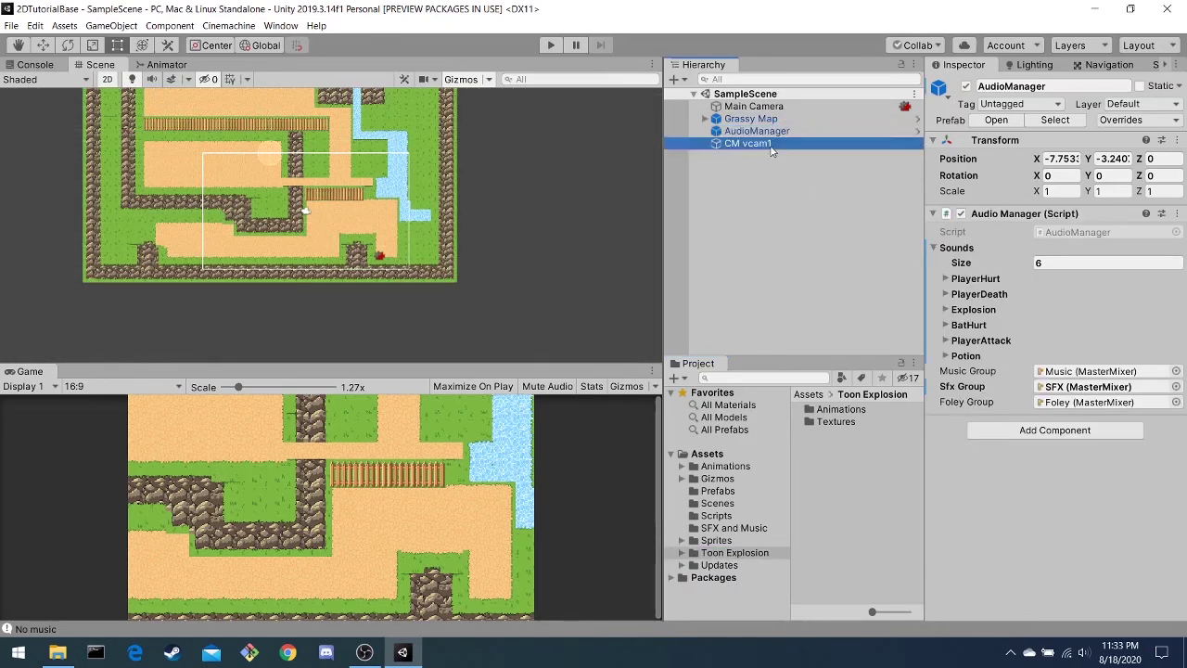